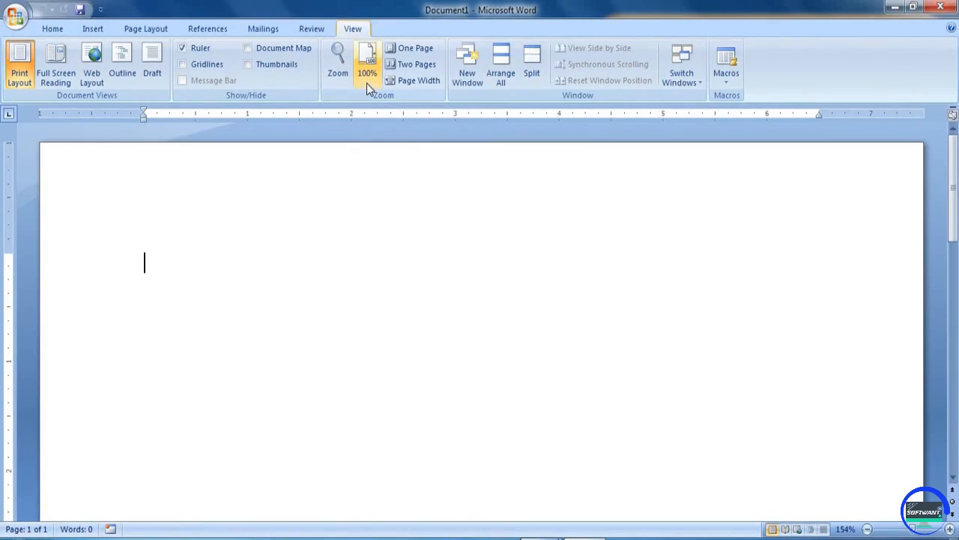
- Zoom the blank Document1 to 100% from the View tab
click(366, 79)
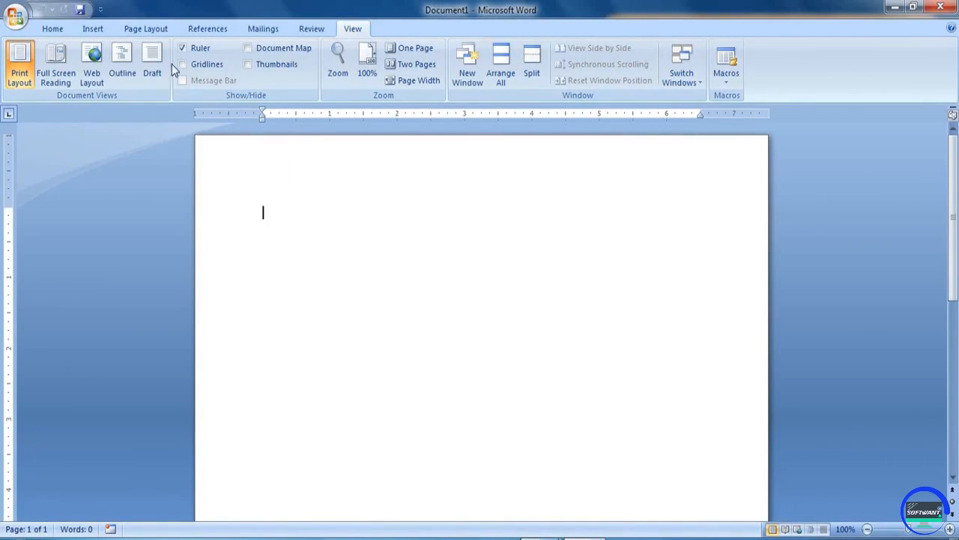
- Type two paragraphs of dummy text starting 'A Computerfjdiofjdiof', then a third line 'fdgvfgfg'
click(52, 29)
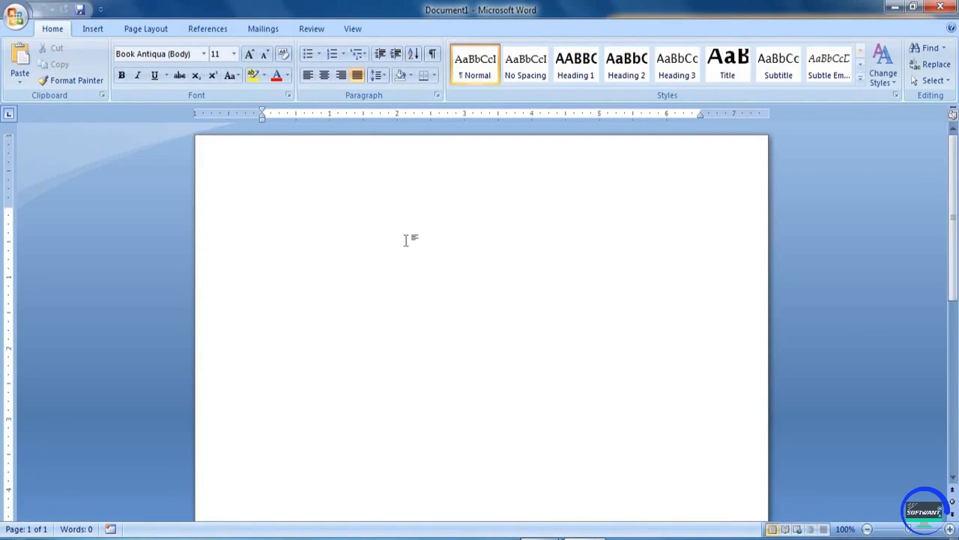
text(A C)
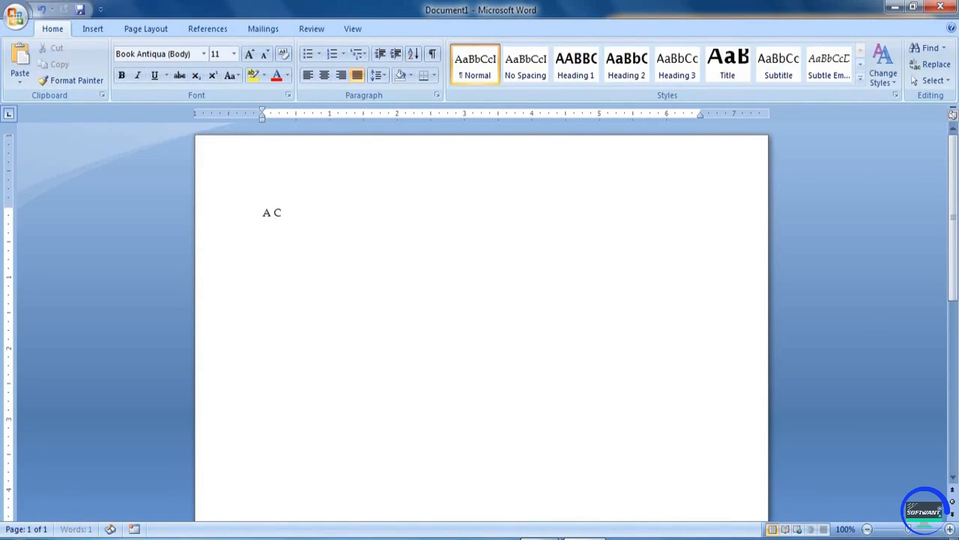
text(omputerfjdiofjdio)
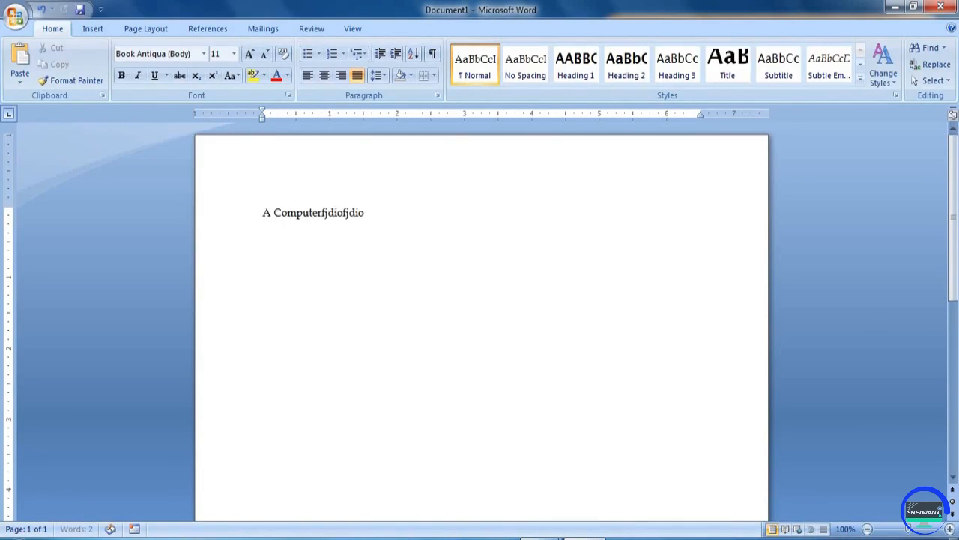
text(f diof diopf doip fpod foipd fod fod fd ifo doif dsoipf d)
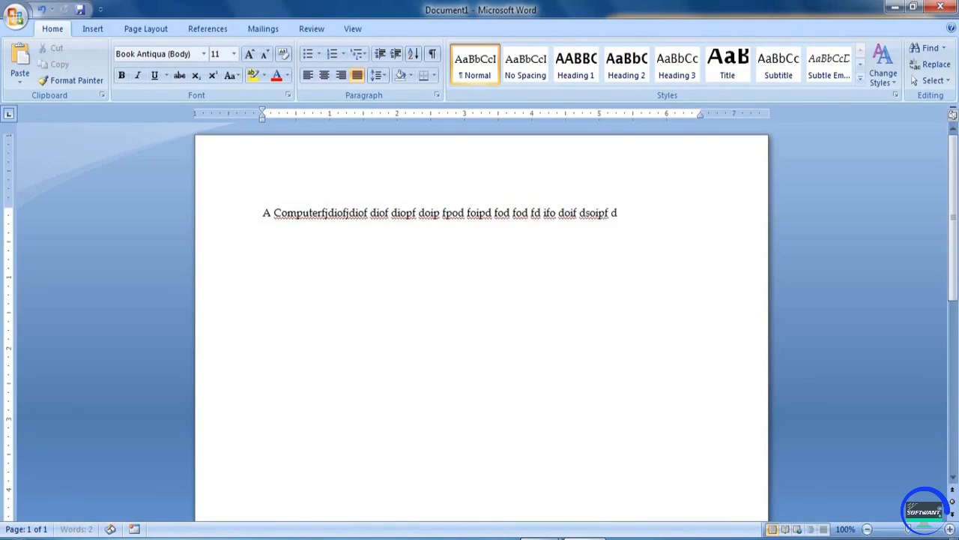
text(oipf doipf opdf opds fopd fopd fopd fopd sofpd opf dopf dopf)
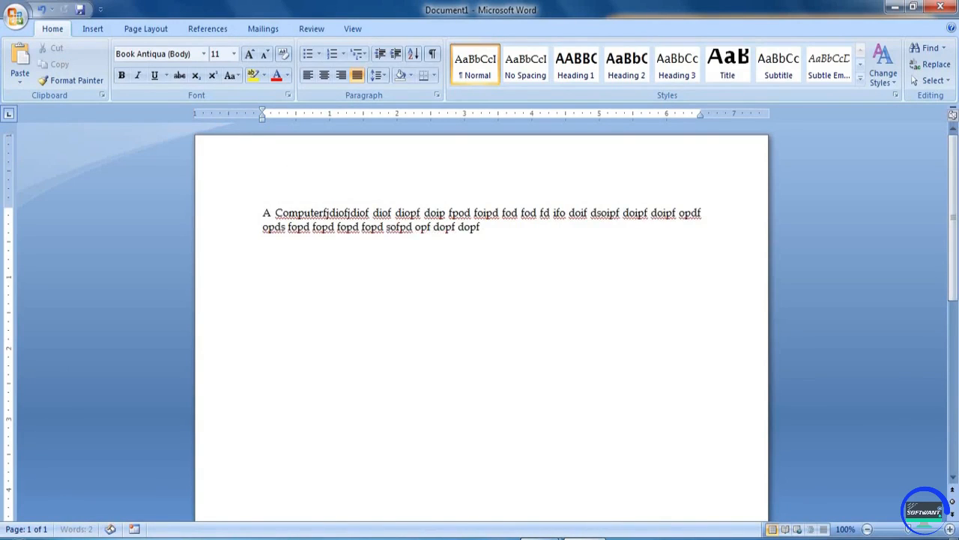
text( odpf odpsf opd fopd kfopdk fopd fopd fopd fopd fopdk fod fopd)
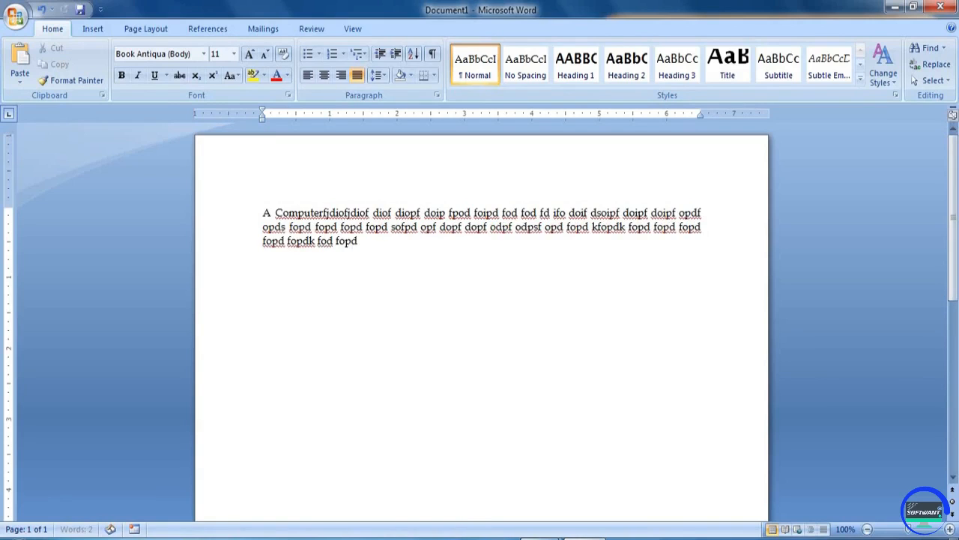
text(k fopdk fopd fopd fopd fpd koof kdok dopf kdopf dopf opdf op)
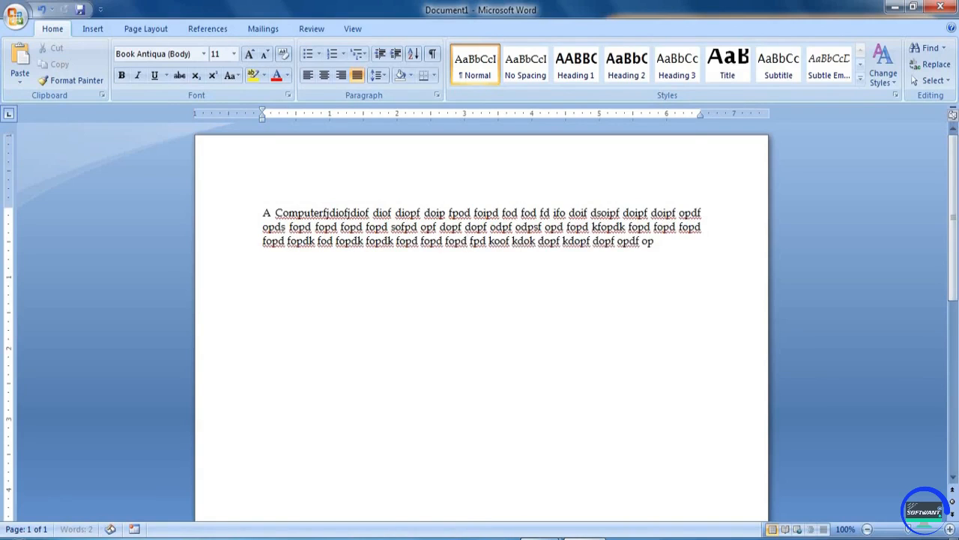
text(df opdf dkf pdk fokd fopd fopds fopd fodkfdfdopfk od)
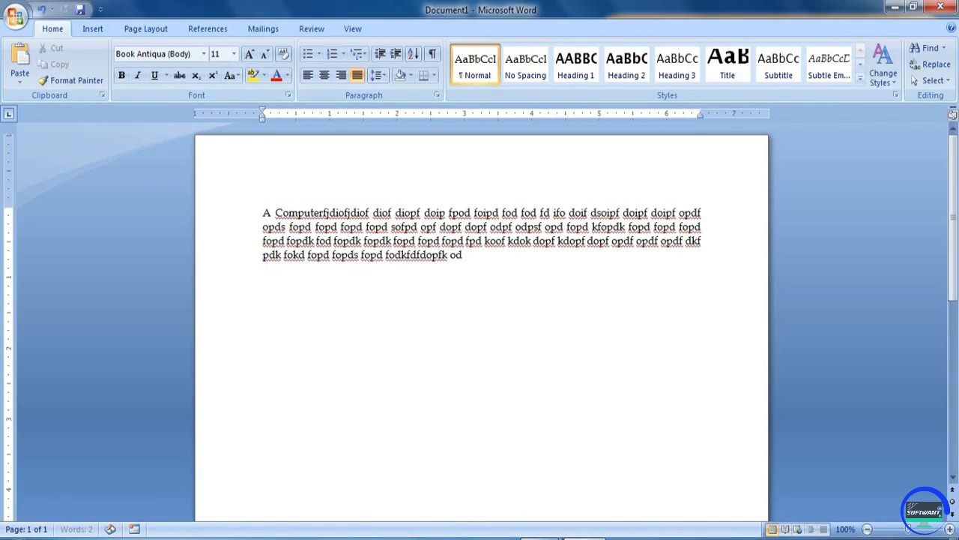
text(pf Df opd fopd fopd fopd fop dfopd kfop)
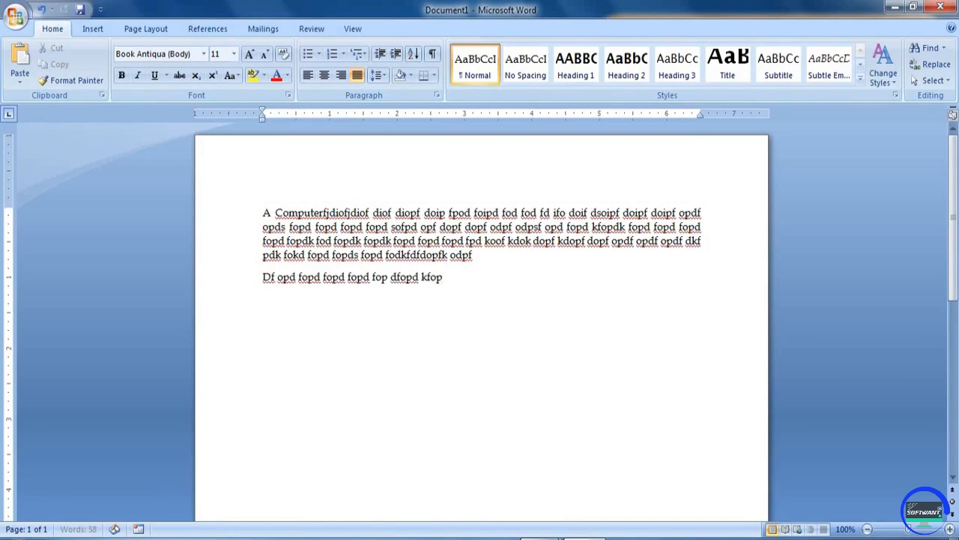
text(dk sfopkd fopds kfod fopd fopd fod ofp dofd opf kdopf dopf dopf kdopf dopfk odpf kodfk odk)
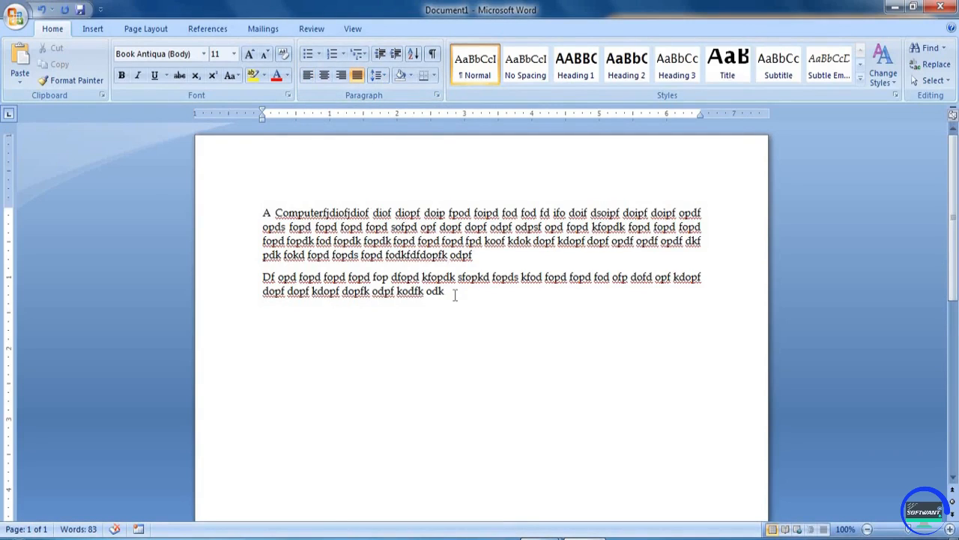
text(fdgvfgfg)
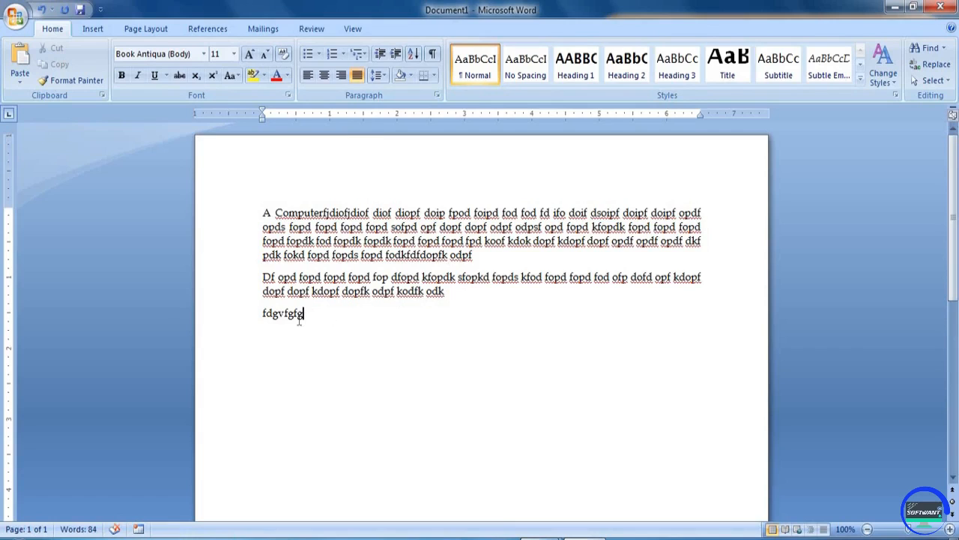
- Right-align the line with 'bfgfgfd', then add a left-aligned line 'fdvfdgvfgvfd'
drag(263, 312, 306, 314)
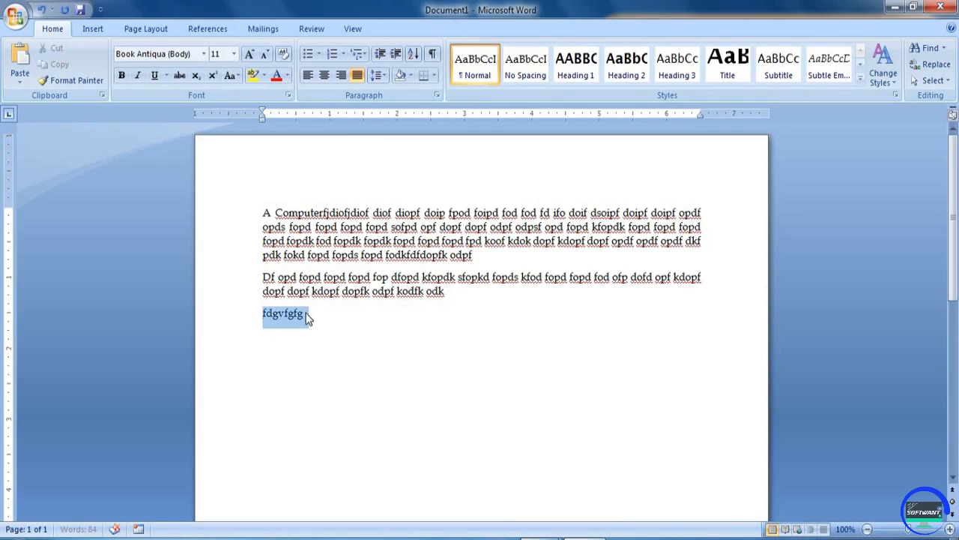
click(308, 315)
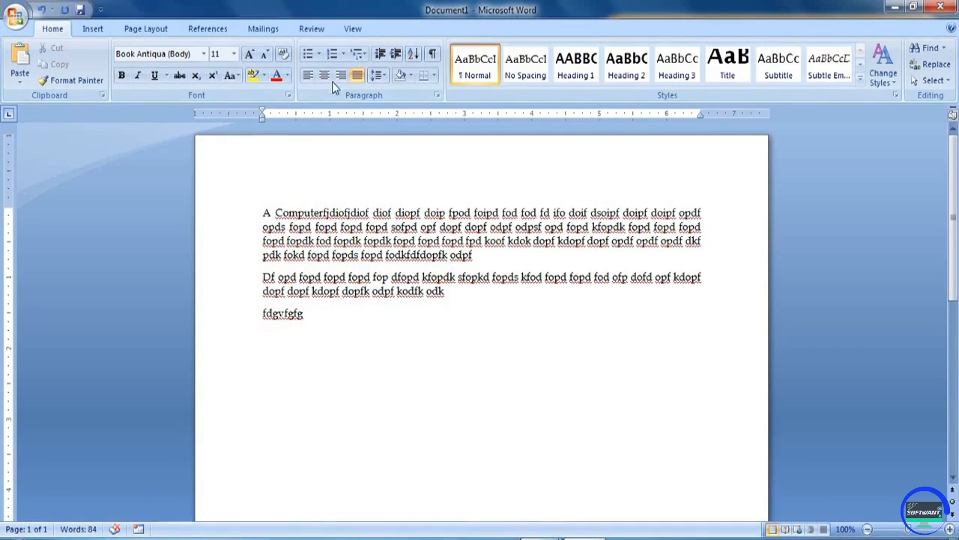
click(340, 75)
text(bfgfgfd)
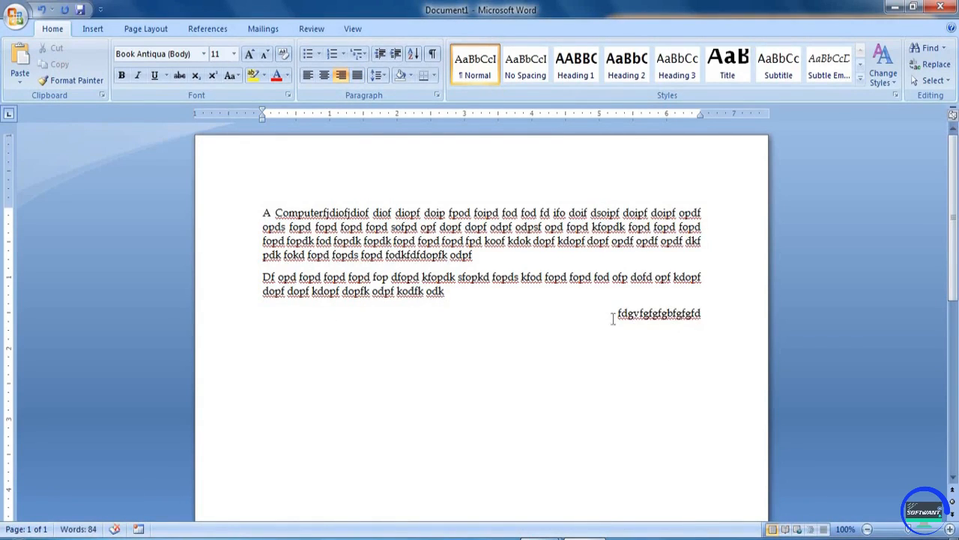
click(309, 76)
text(fdvfdgvfgvfd)
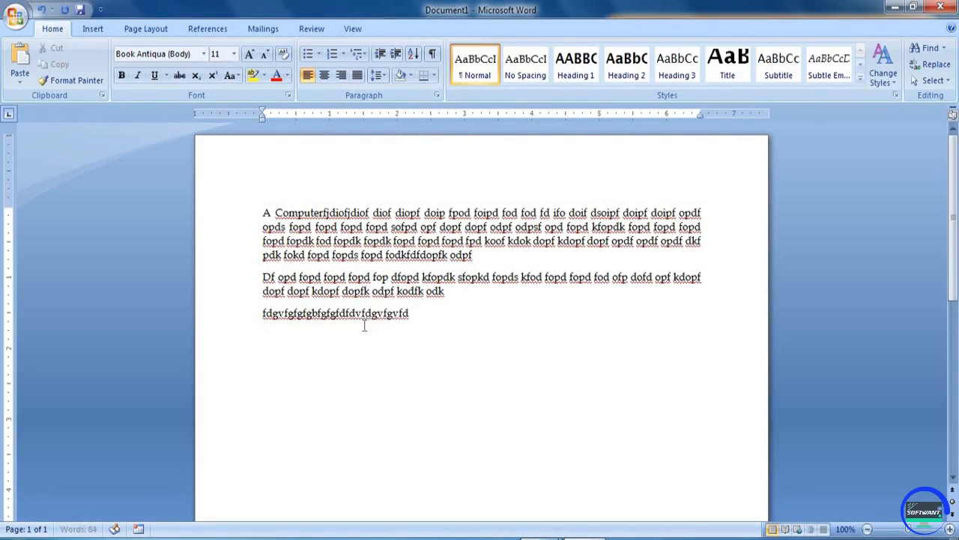
- Add four centred dummy lines, from 'fdggfgfgfdgfdgfdg' to 'fdgfdgfdgfd'
click(325, 78)
text(fdggfgfgfdgfdgfdg)
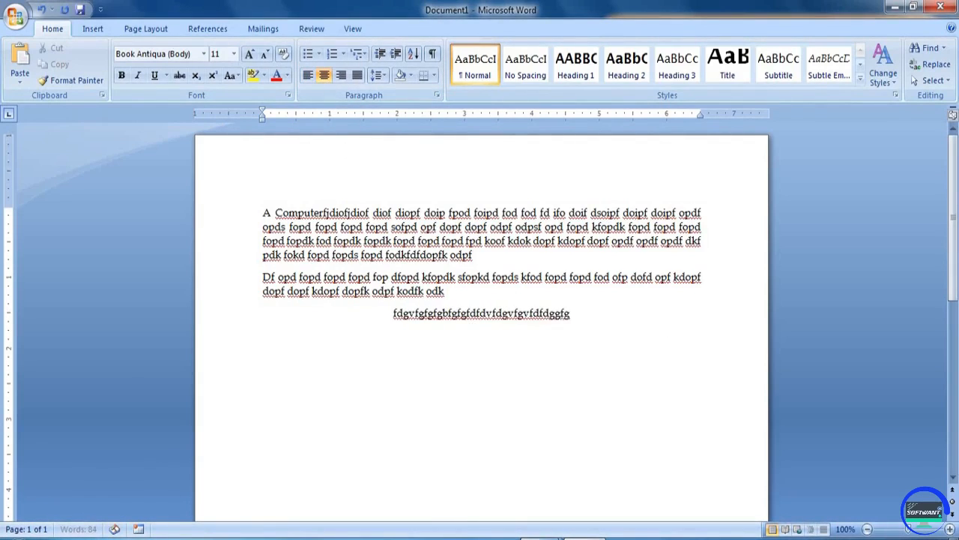
key(Return)
text(fggfgfdgfdgfdgfdgfdg)
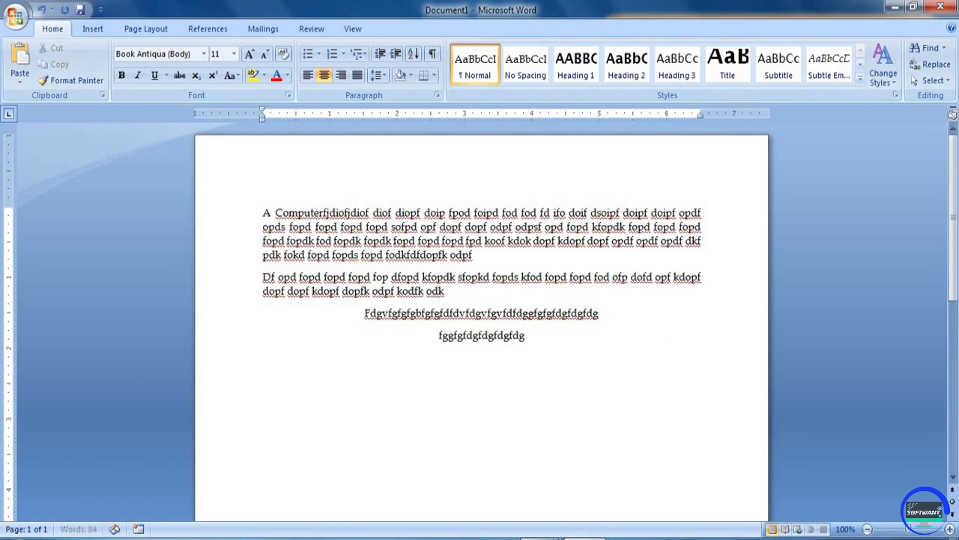
text(fdgfdgfdgfdg)
key(Return)
text(fdgfdgfdgfdgfdgfdg)
key(Return)
text(fdgfdgfdgfd)
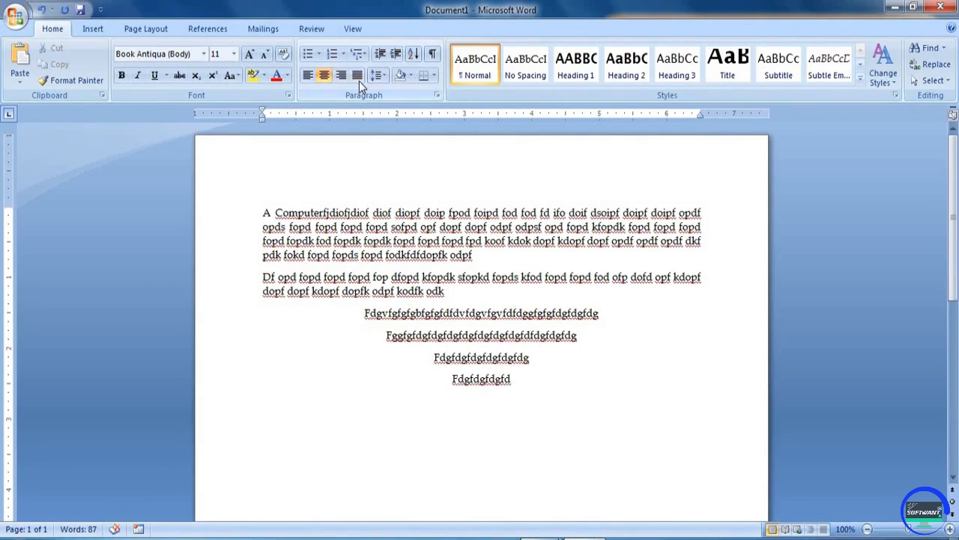
- Add a justified dummy paragraph starting 'Fdgfgfgf fgf gfdg' below the centred lines
key(Return)
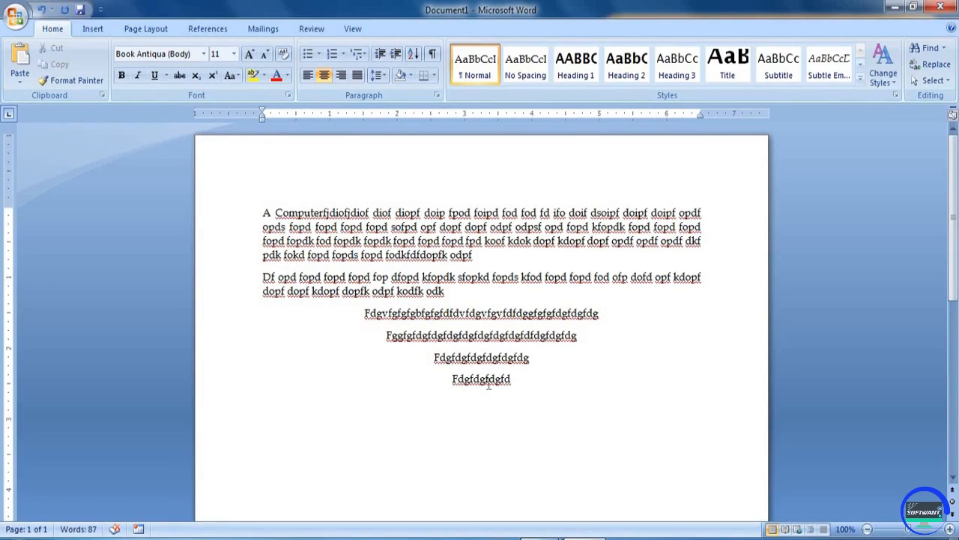
click(357, 75)
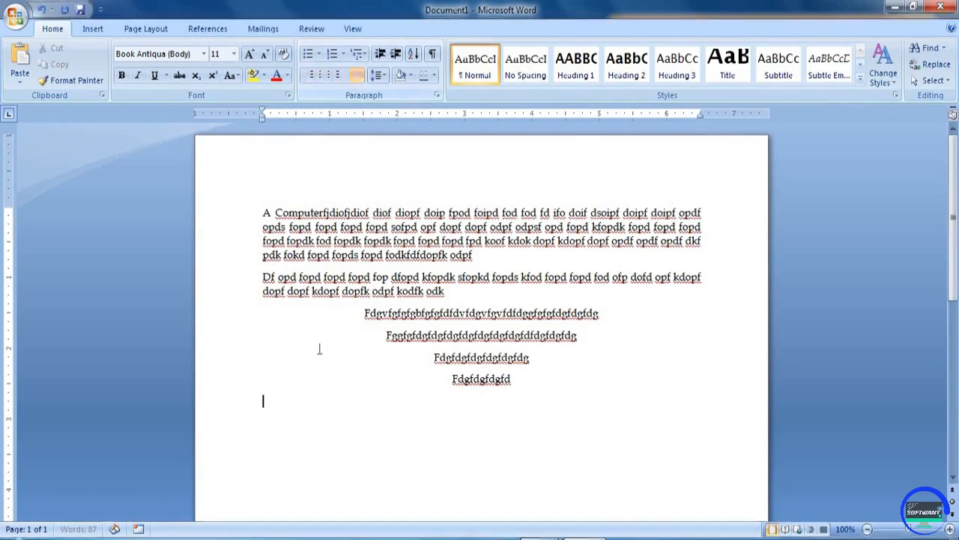
text(Fdgfgfgf fgf gfdg fdgfgfdgfdjg fio gifd gif gifd gif giopf giopf gpf dgp fgp fdpg fdpoig fpdoig fpdoig pofdig pfod gpofd gf gf giof)
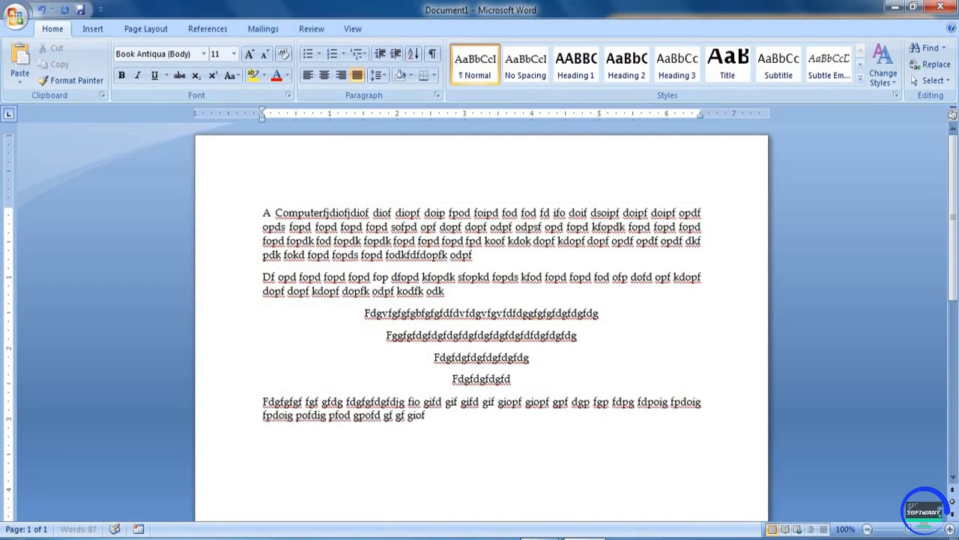
text(giof jgio fig fiog fig jfig fig if giof giof giofd giof diog fdoig fgfdgfdgfd)
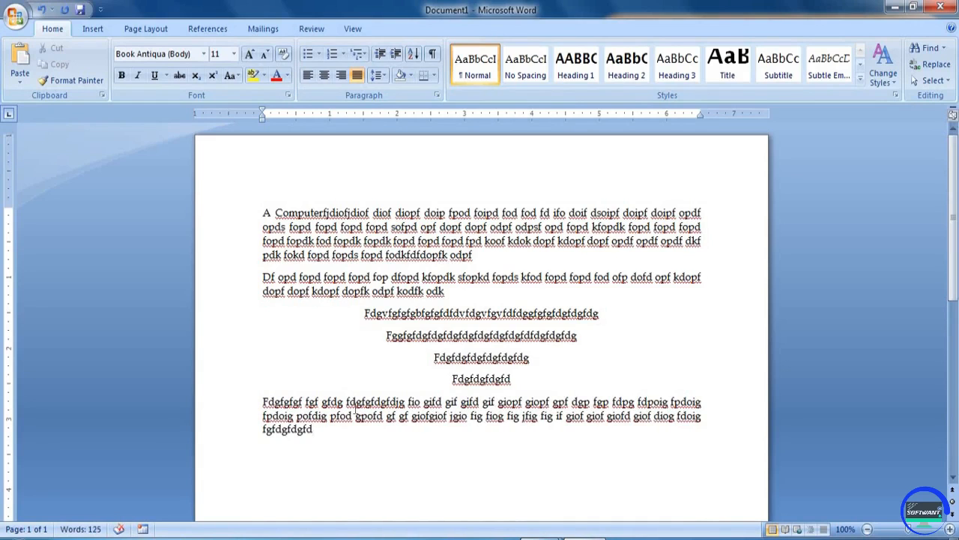
click(357, 402)
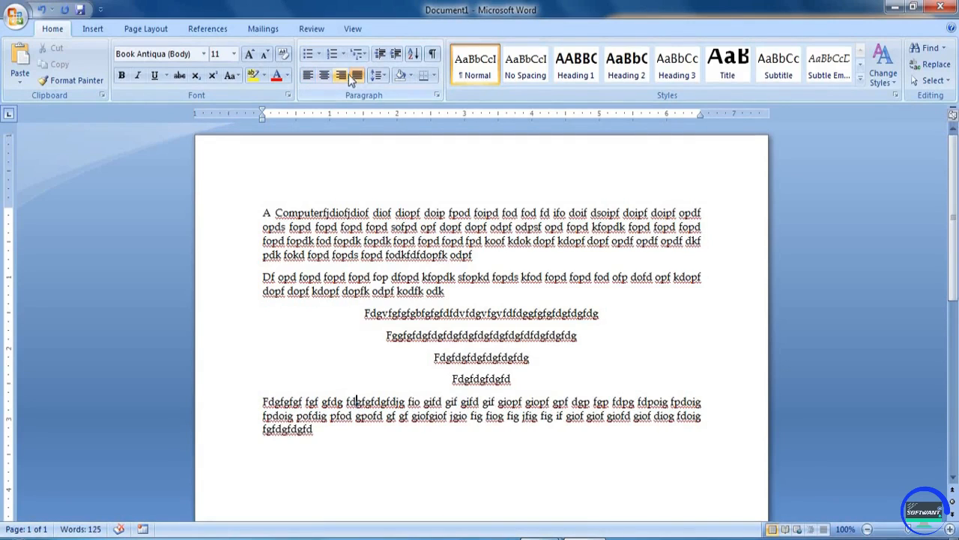
- Look through the font list, then select all the text in the document
click(204, 54)
drag(306, 81, 308, 84)
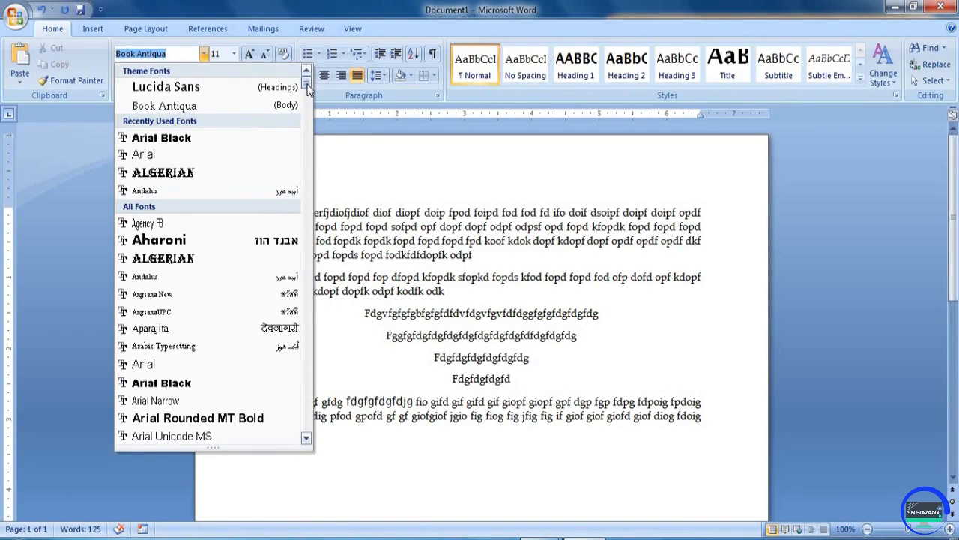
click(380, 228)
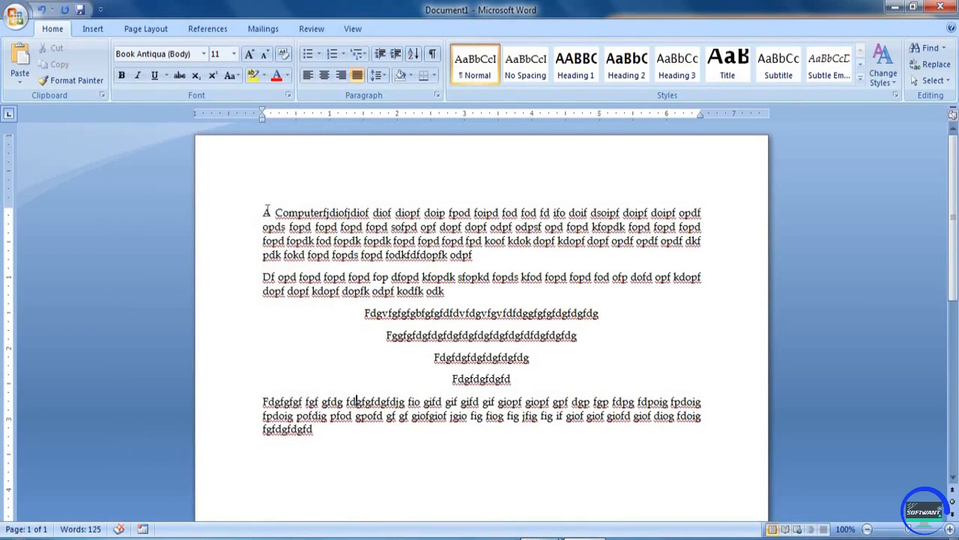
drag(265, 212, 402, 235)
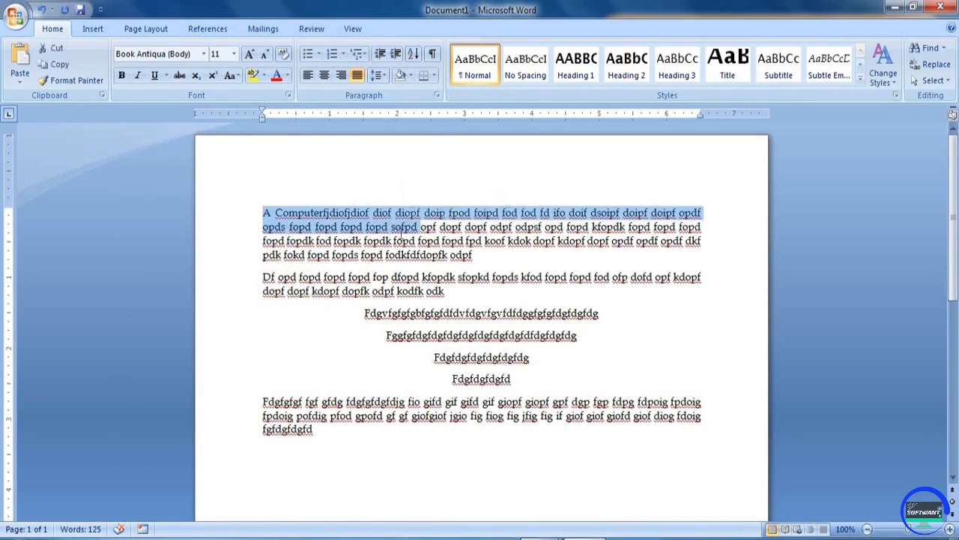
click(402, 236)
drag(298, 228, 486, 444)
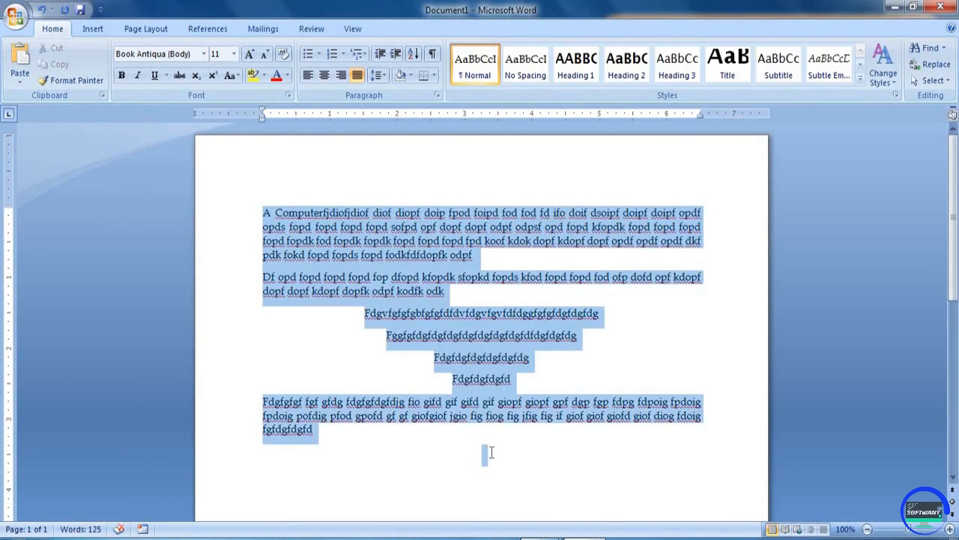
click(407, 255)
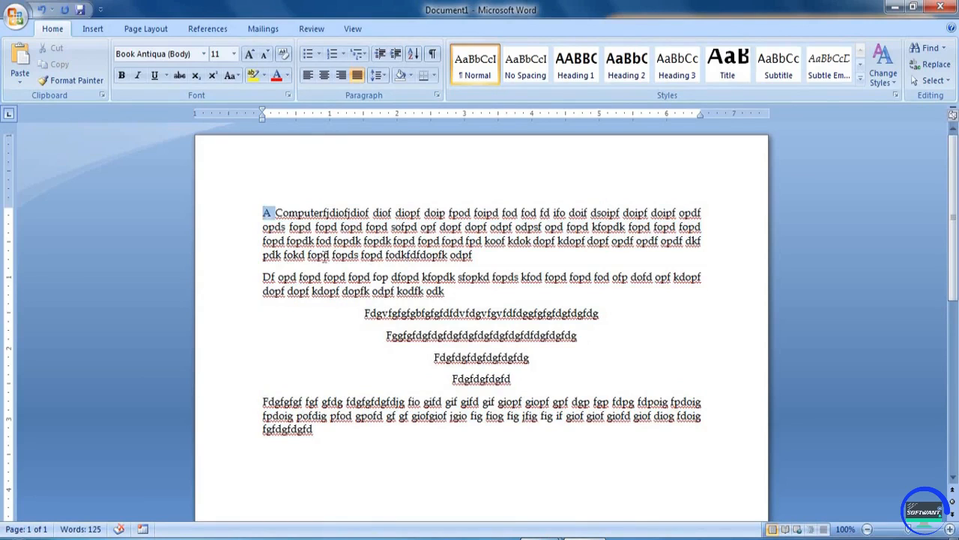
drag(324, 256, 450, 454)
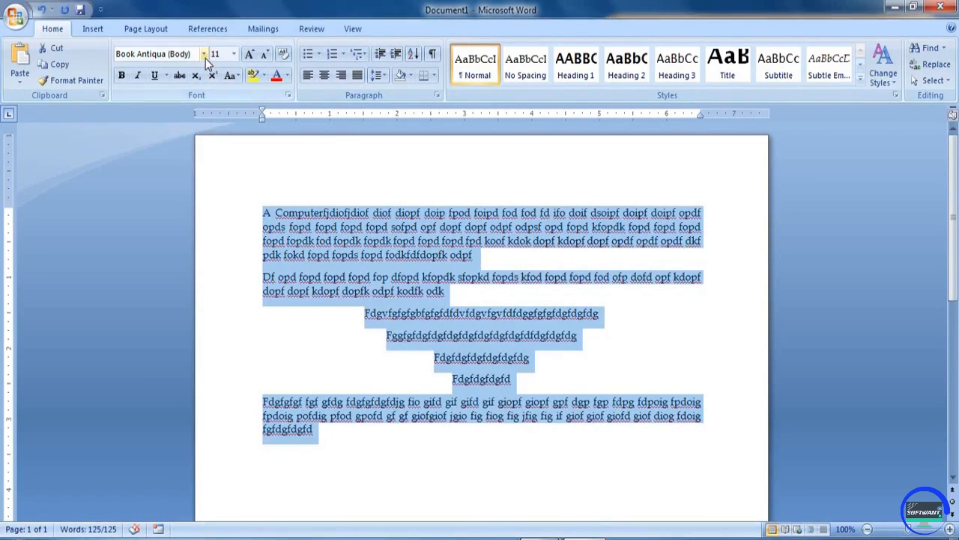
- Apply the Clarendon Blk BT font to all the selected text
click(203, 54)
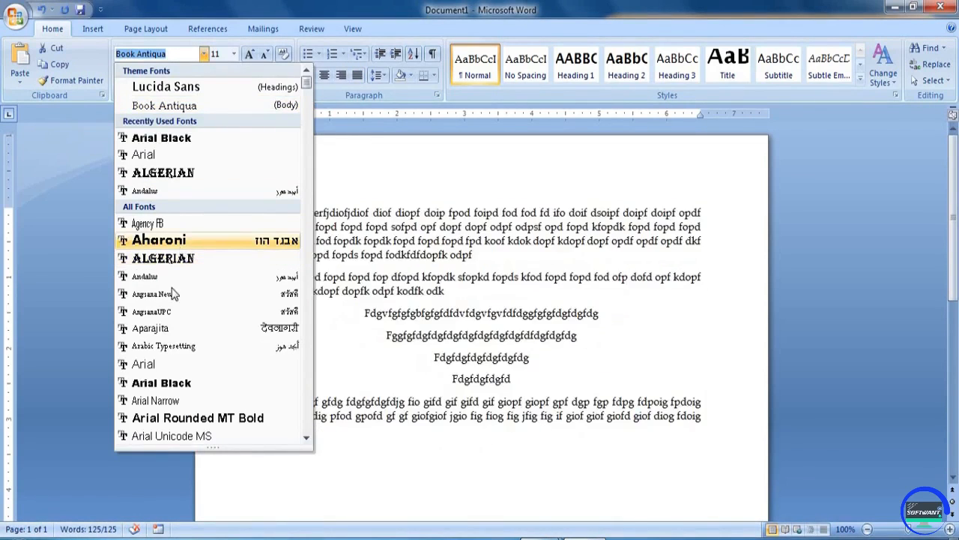
scroll(176, 296, down, 4)
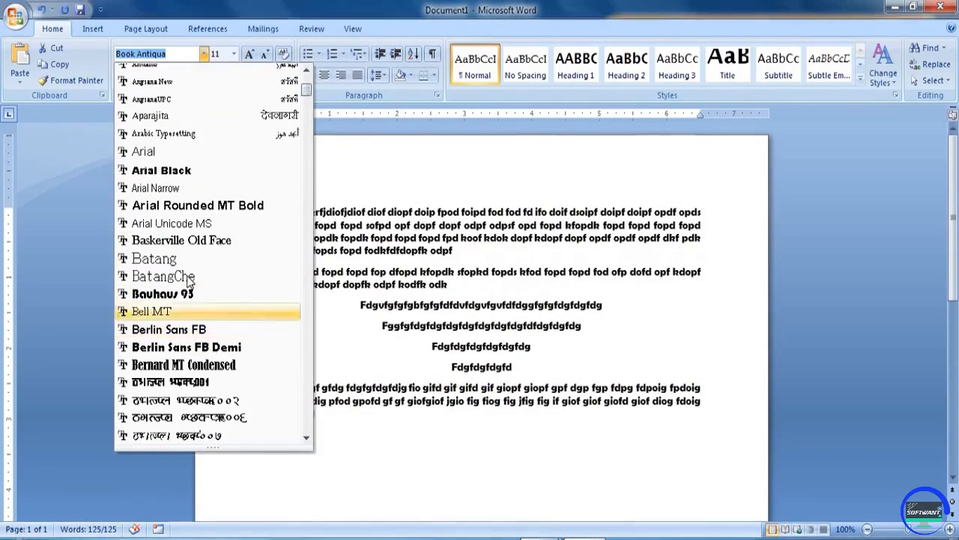
scroll(187, 300, down, 9)
scroll(189, 278, down, 13)
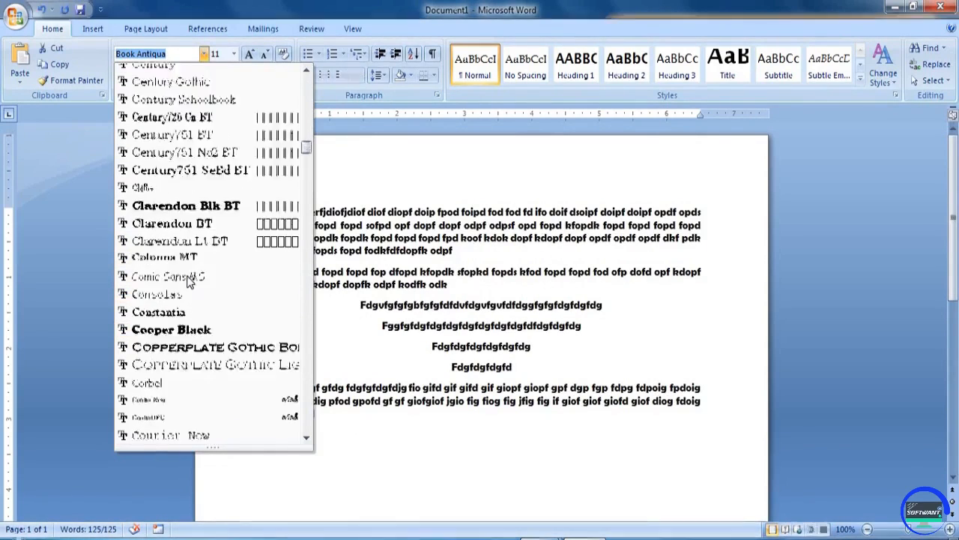
scroll(191, 270, up, 4)
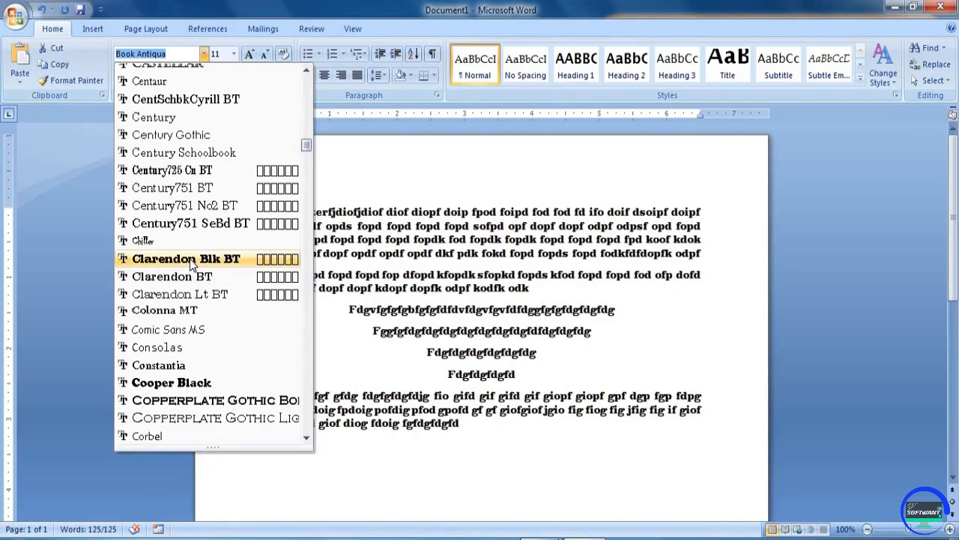
click(193, 264)
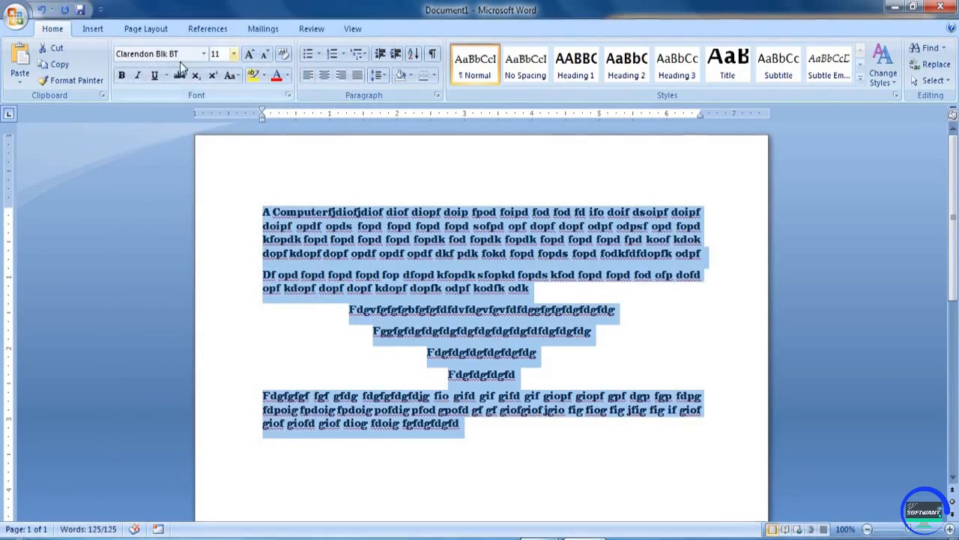
- Set all the text to 22 pt using the Font Size list
click(203, 54)
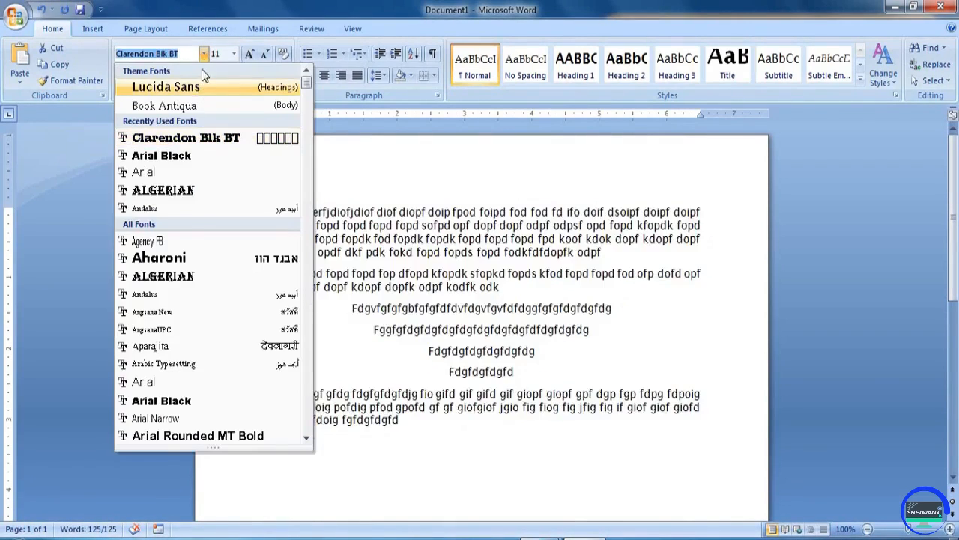
click(203, 54)
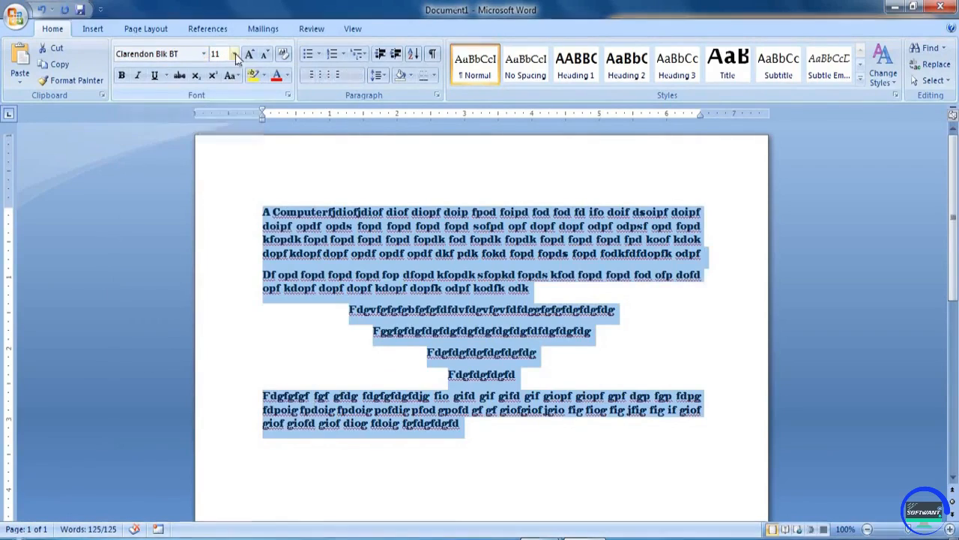
click(233, 54)
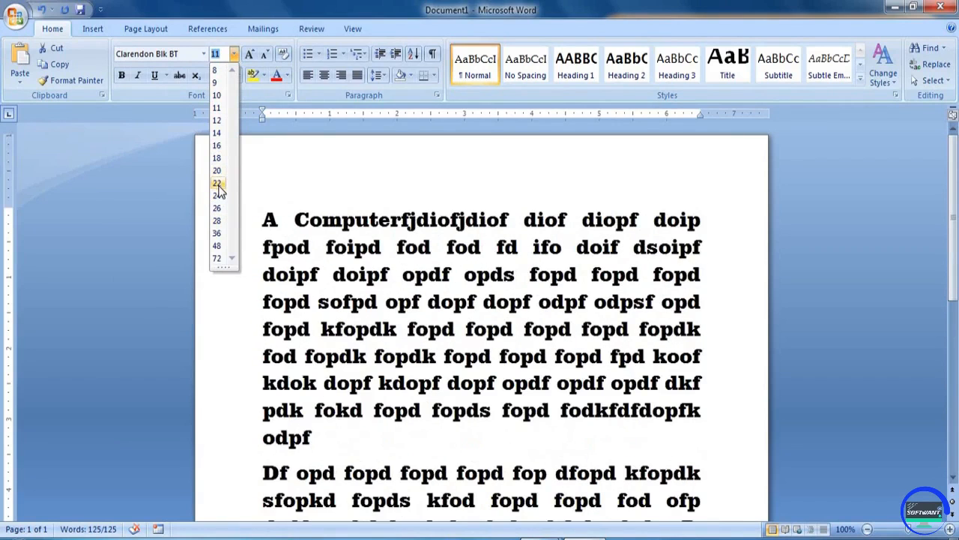
click(216, 185)
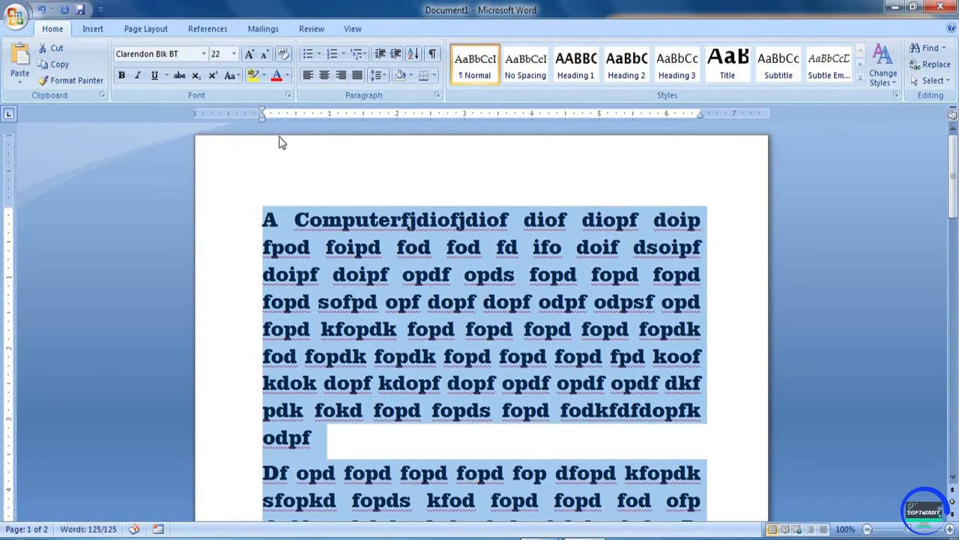
- Try larger and smaller sizes with Grow and Shrink Font, up to 80 pt, ending at 28 pt
click(254, 57)
click(254, 57)
click(253, 57)
click(253, 57)
click(265, 57)
click(265, 57)
click(253, 57)
click(253, 57)
click(254, 58)
click(254, 57)
click(254, 58)
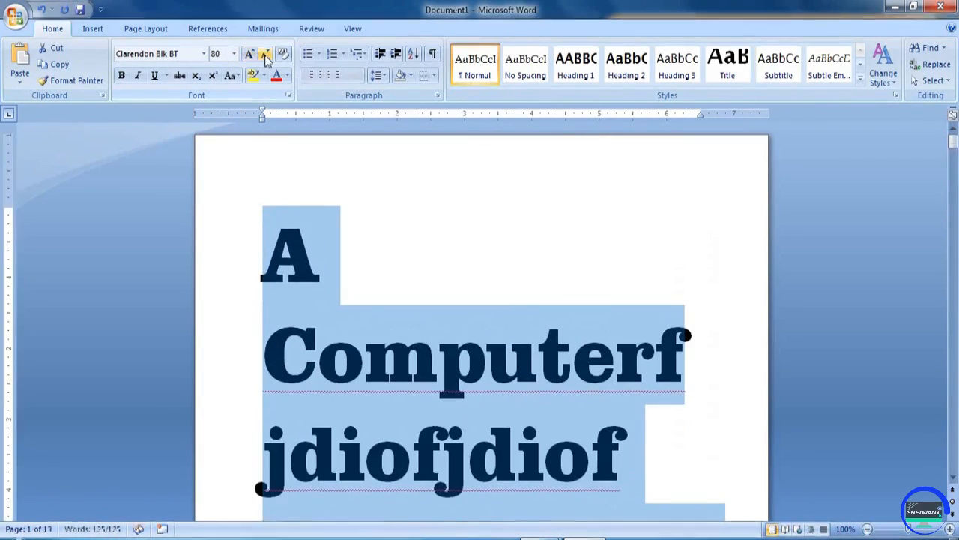
click(266, 58)
click(266, 58)
click(266, 58)
click(266, 58)
click(265, 58)
click(264, 58)
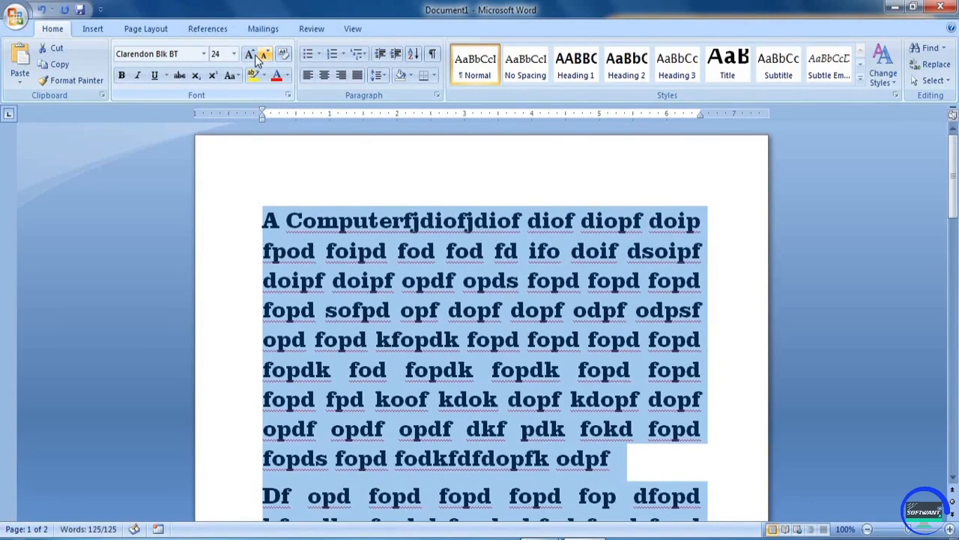
click(251, 58)
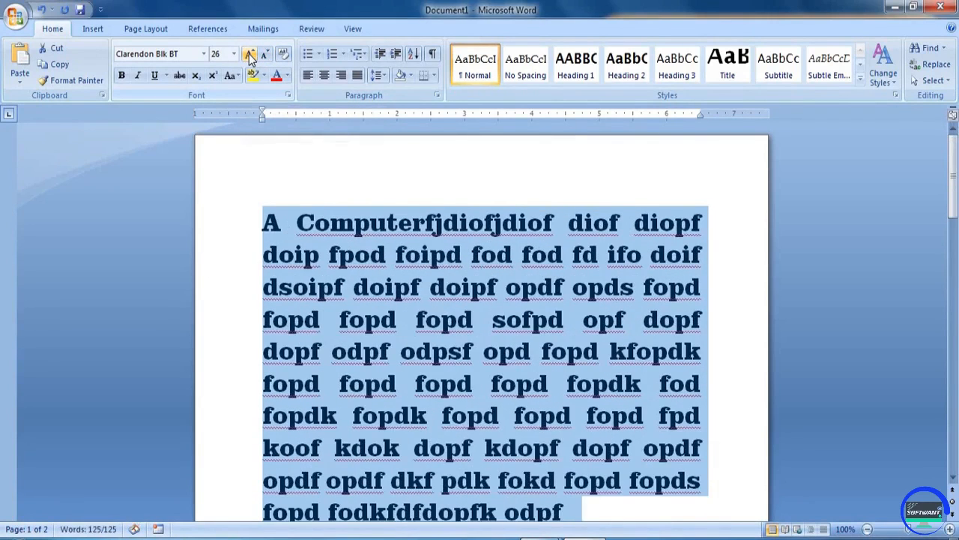
click(251, 58)
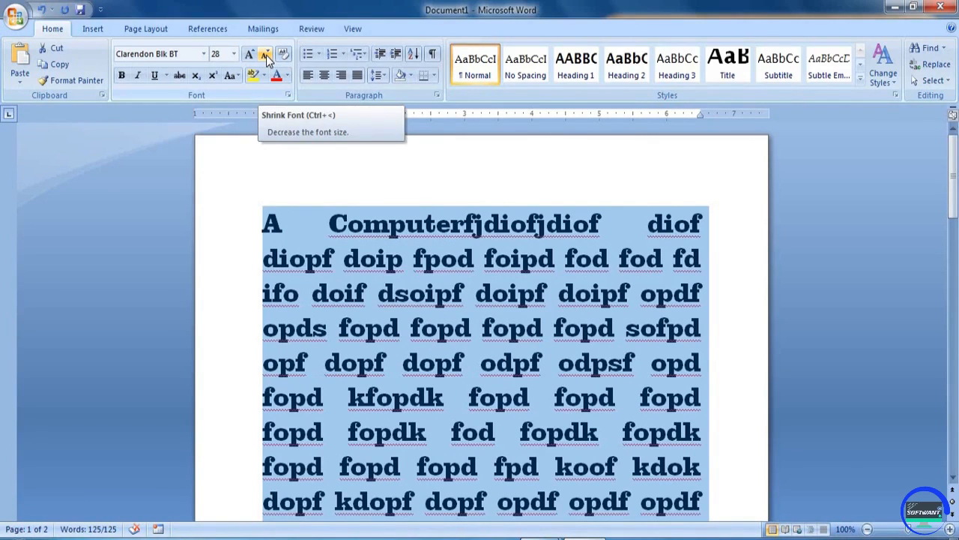
- Shrink the text back down and settle on 18 pt
click(266, 55)
click(266, 55)
click(266, 54)
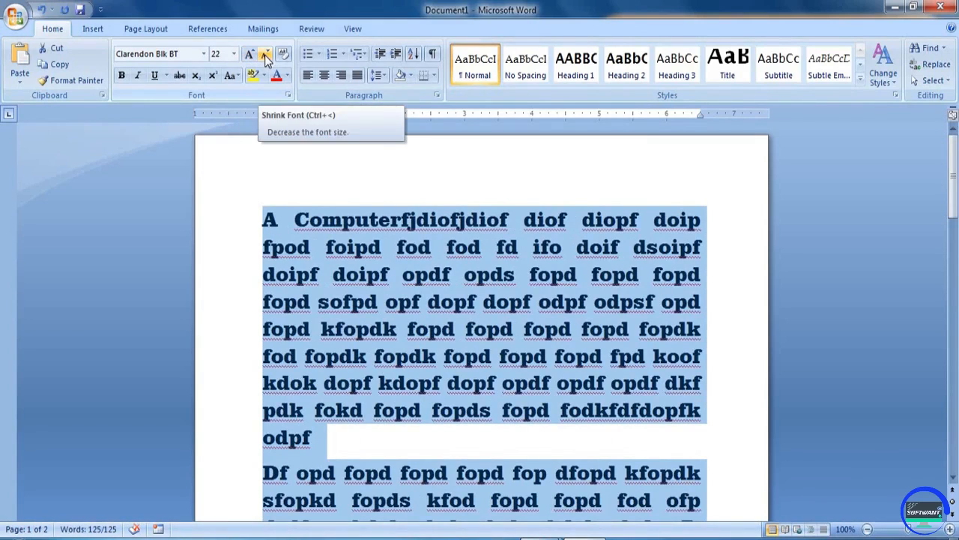
click(265, 55)
click(264, 55)
click(265, 54)
click(265, 54)
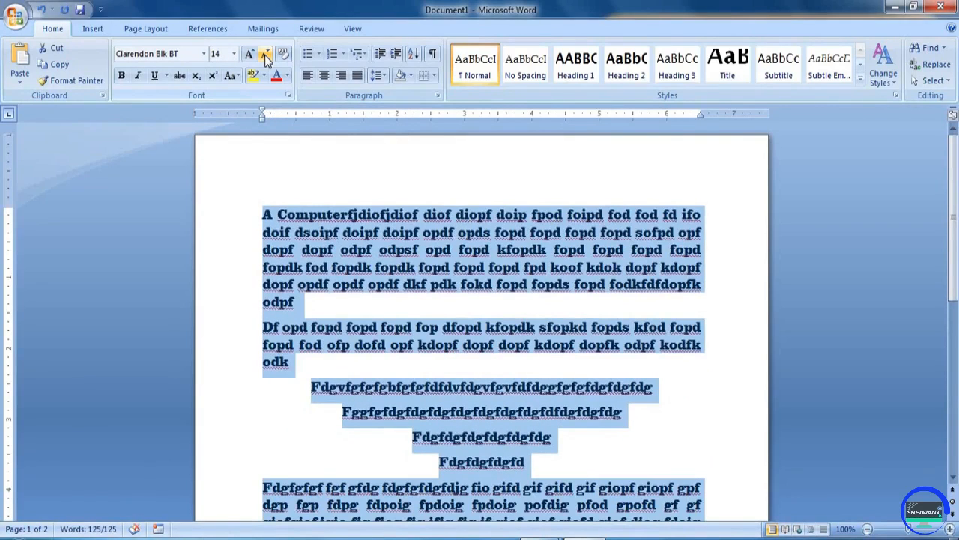
click(249, 55)
click(249, 55)
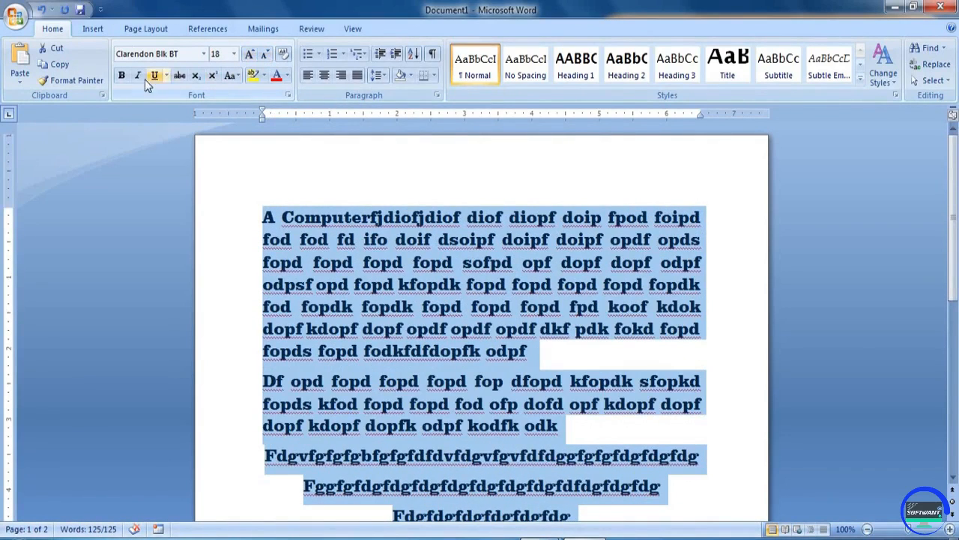
- Deselect the text and select the word Computerfjd in the first line
double_click(375, 239)
click(330, 239)
drag(276, 213, 508, 285)
click(289, 217)
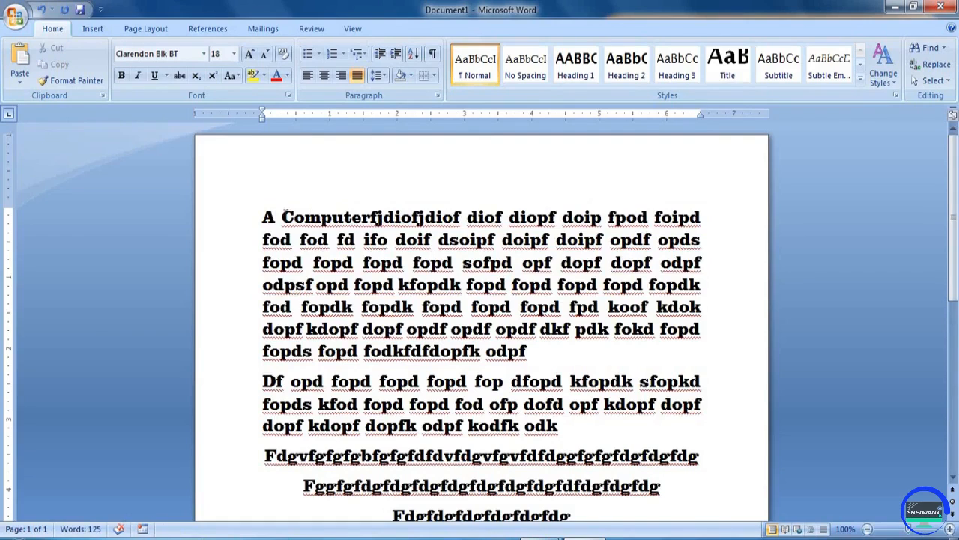
drag(282, 217, 395, 217)
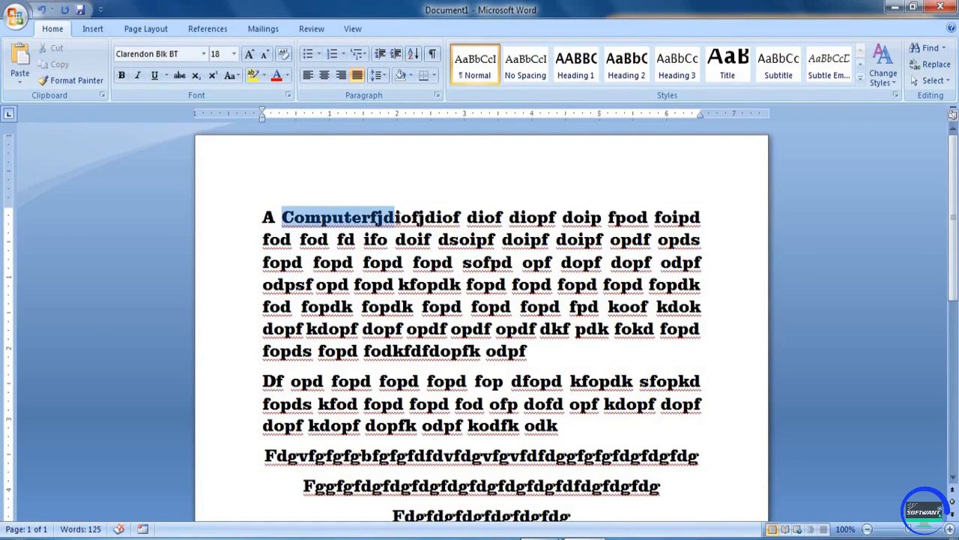
- Make the word Computerfjd bold
click(122, 76)
click(428, 284)
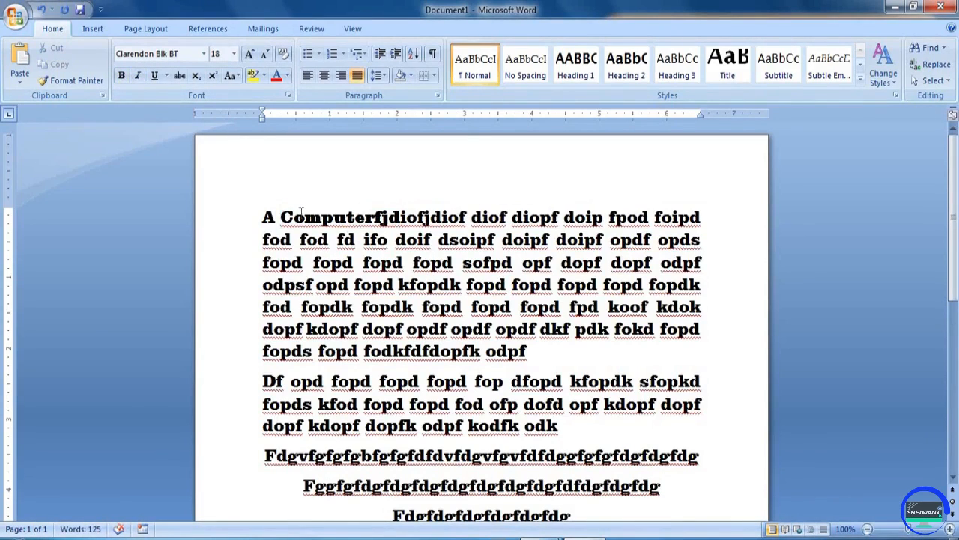
drag(308, 213, 325, 212)
drag(448, 222, 431, 222)
click(375, 218)
drag(304, 218, 323, 217)
drag(427, 218, 509, 266)
click(462, 285)
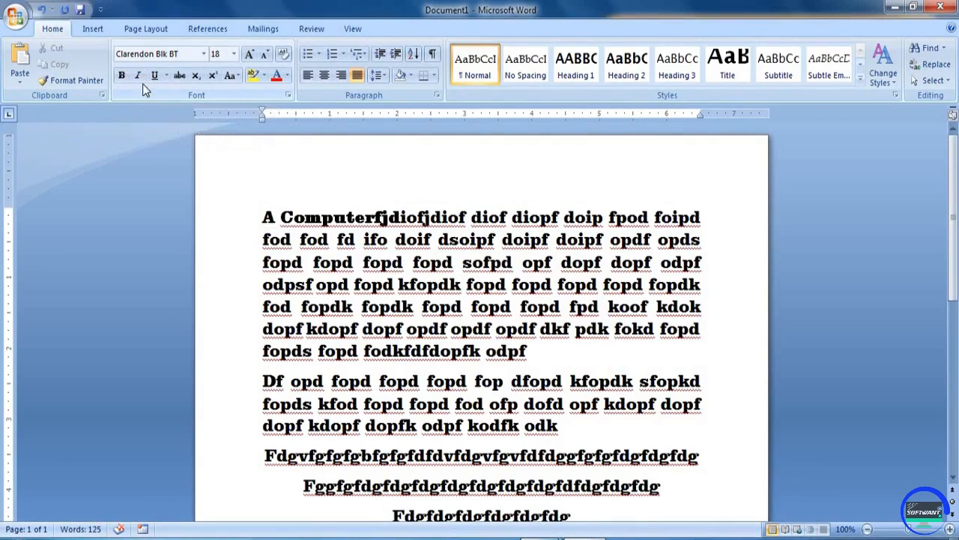
- Italicise 'fod fod fd ifo doif dsoipf doipf doipf' at the start of line 2
drag(290, 239, 608, 239)
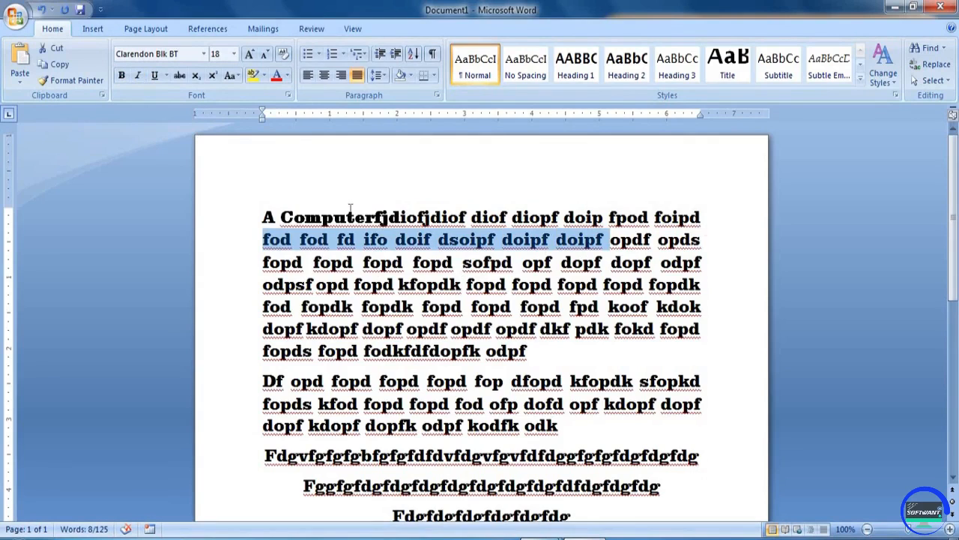
click(138, 76)
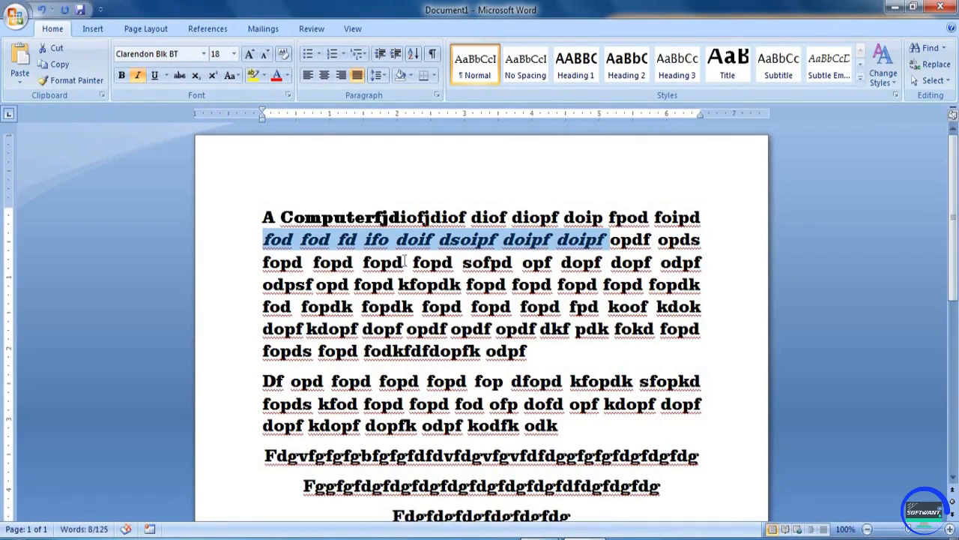
double_click(473, 280)
click(453, 285)
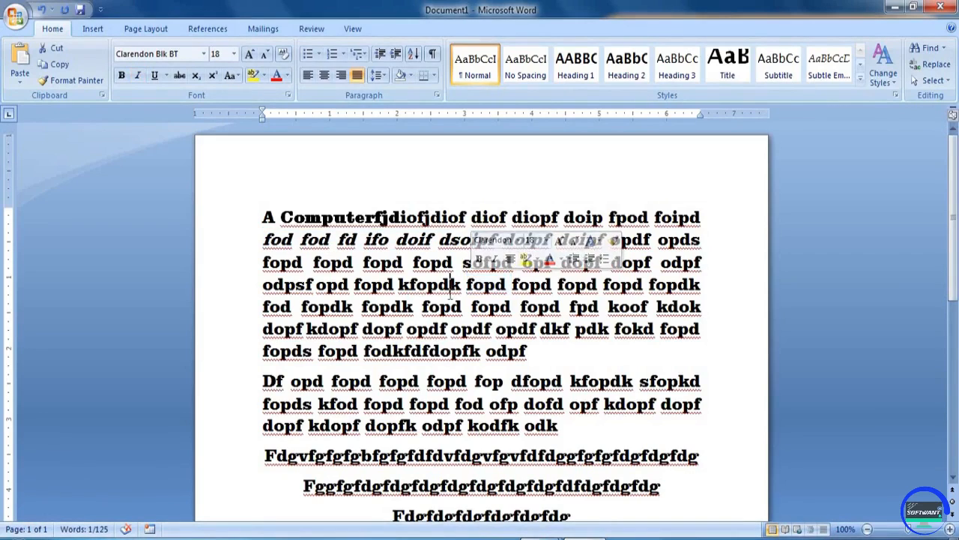
- Underline 'kfopdk fopd' on the fourth line
drag(425, 282, 510, 285)
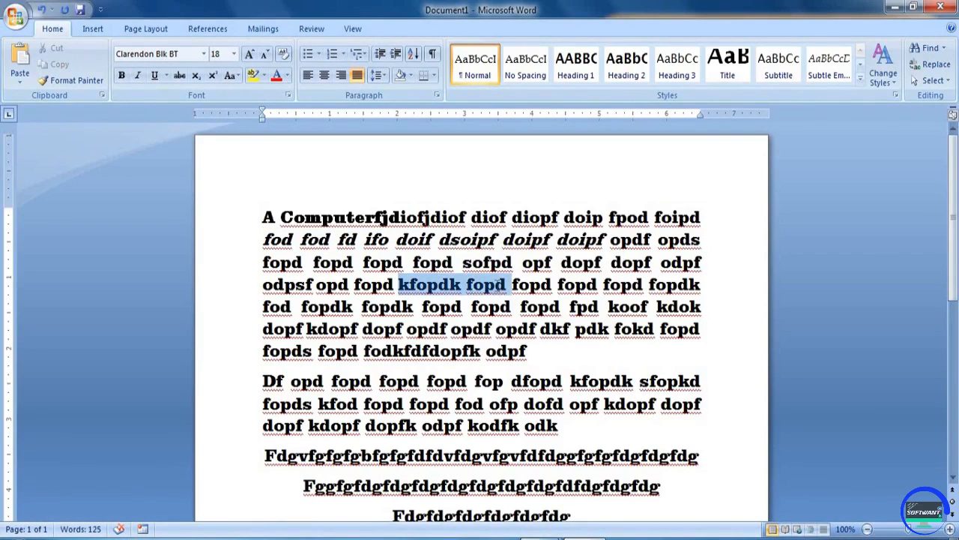
click(155, 75)
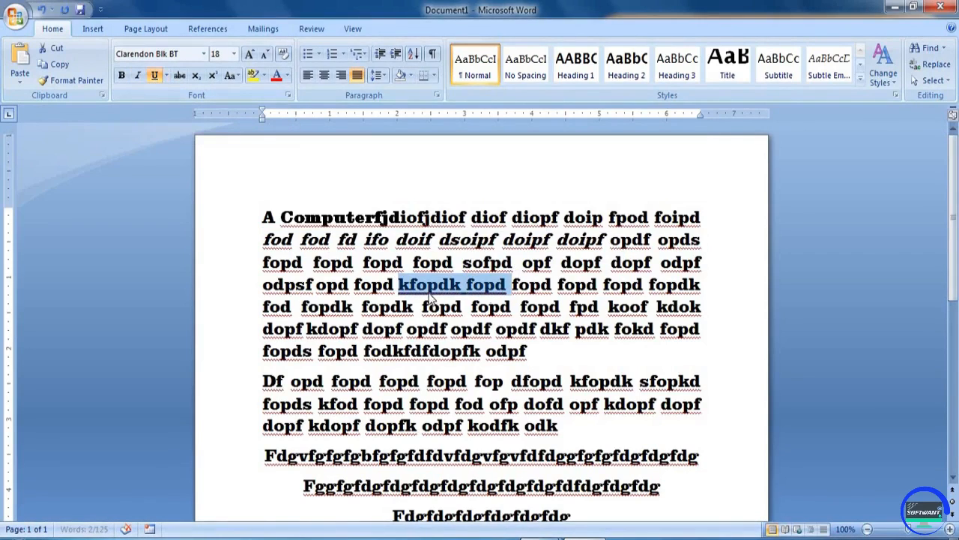
click(430, 329)
- Give 'fopdk fopd' on the fifth line a gold underline
drag(362, 307, 471, 307)
click(165, 75)
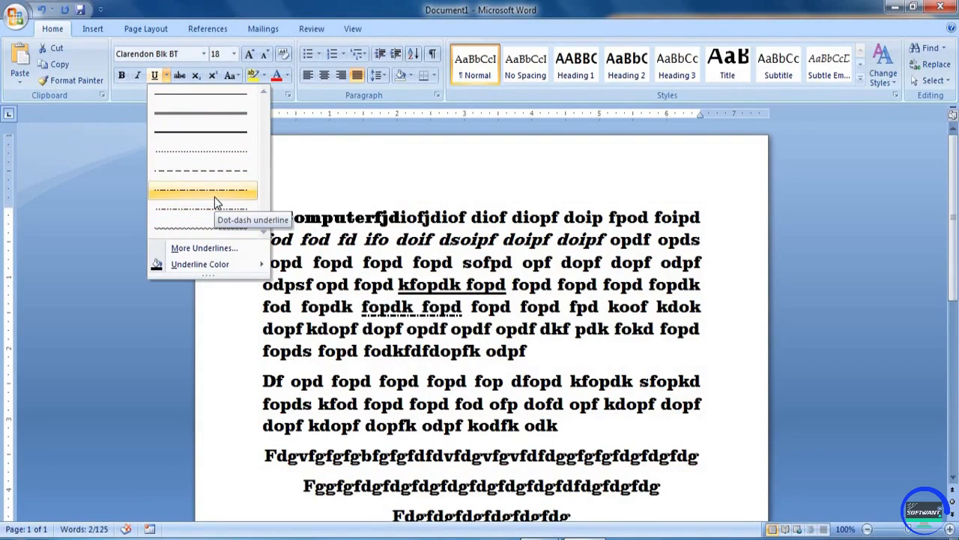
mouse_move(224, 263)
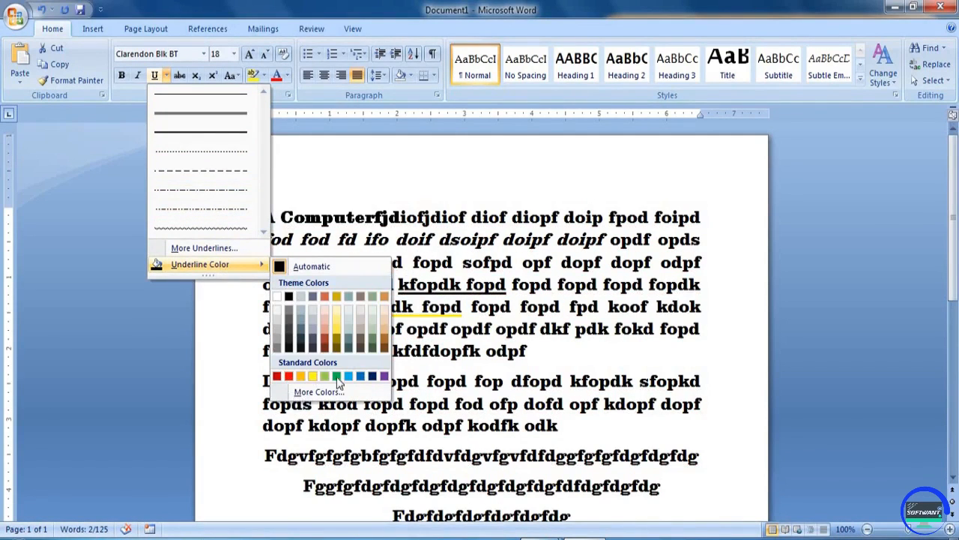
click(338, 336)
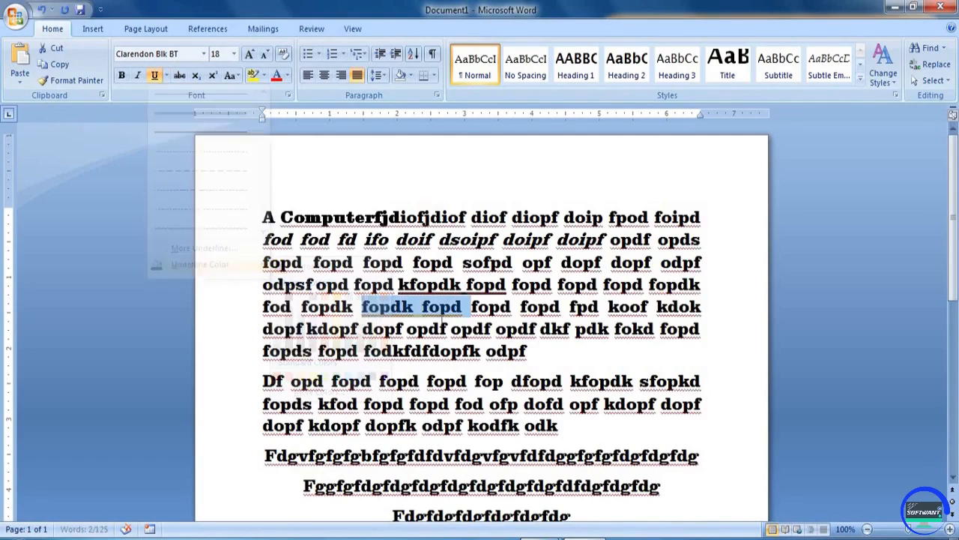
click(463, 308)
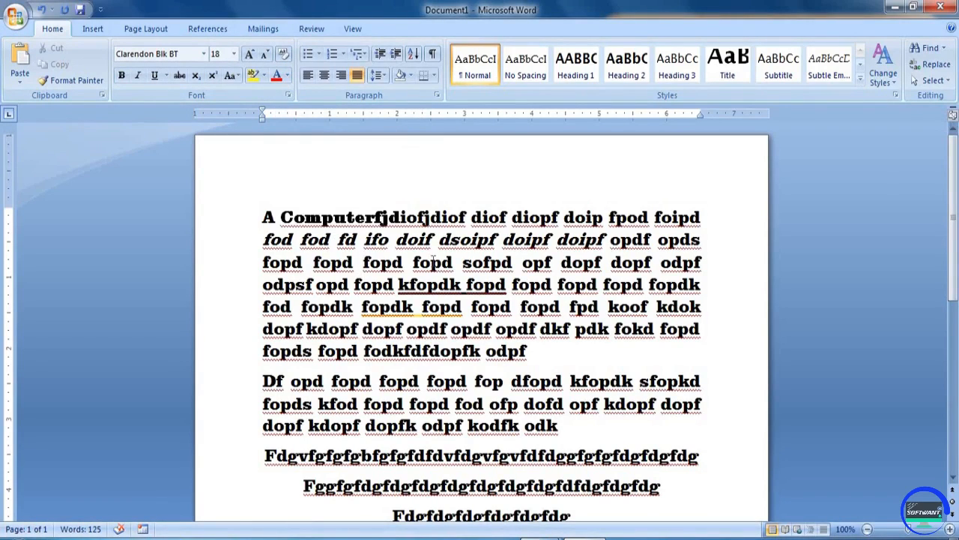
- Select various phrases across the first paragraph's lines to check their formatting
drag(264, 218, 634, 383)
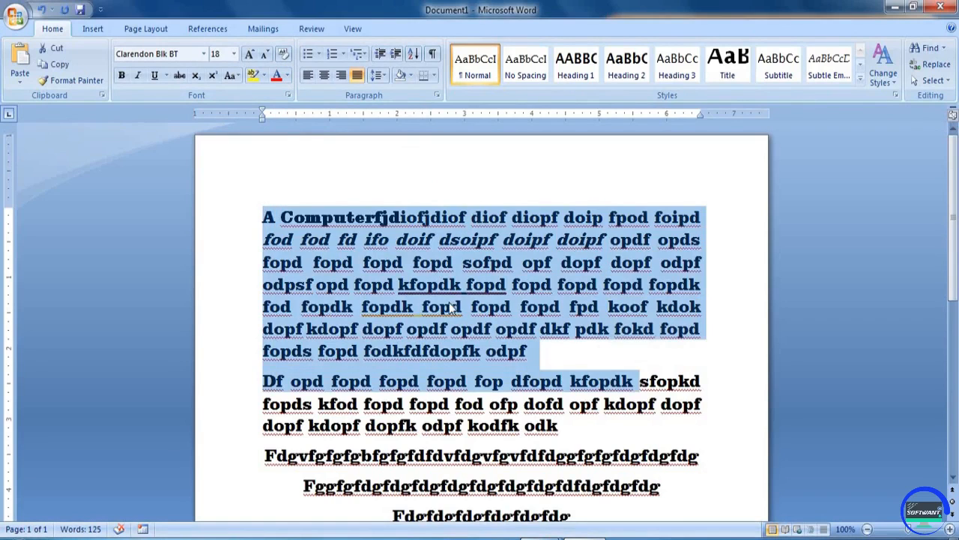
click(444, 306)
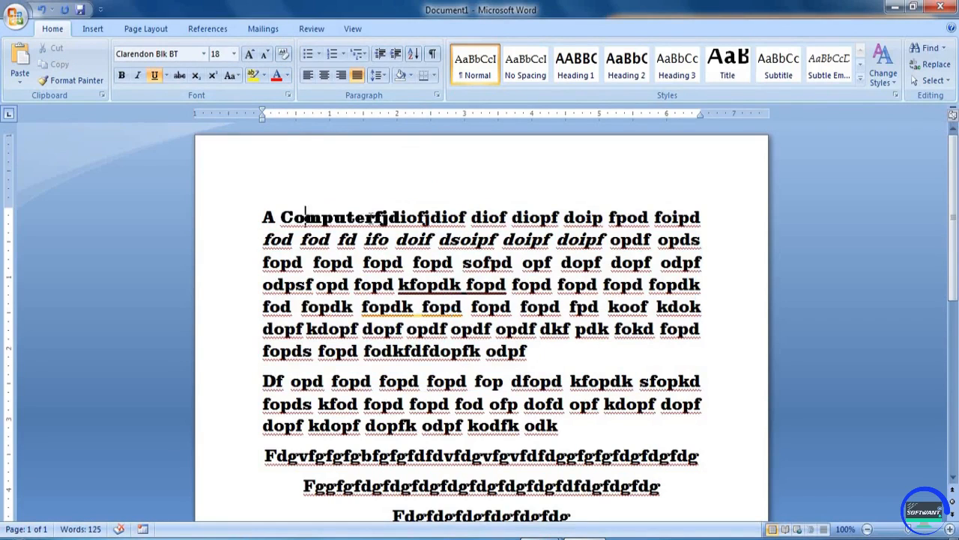
drag(305, 217, 375, 218)
drag(326, 238, 500, 240)
drag(377, 306, 470, 307)
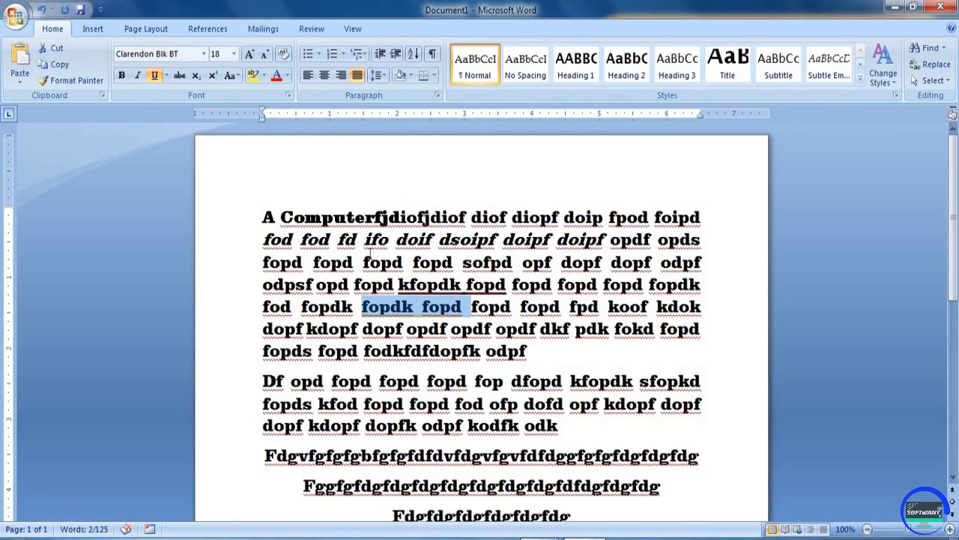
drag(370, 259, 525, 262)
click(524, 262)
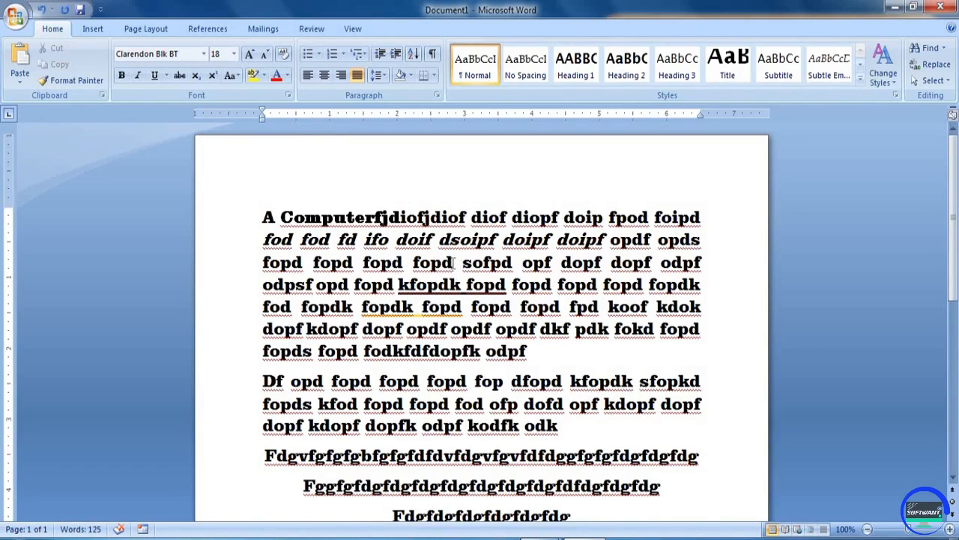
- Change 'fopd' on line 3 to 'fopi', then select the paragraphs from the top down
key(BackSpace)
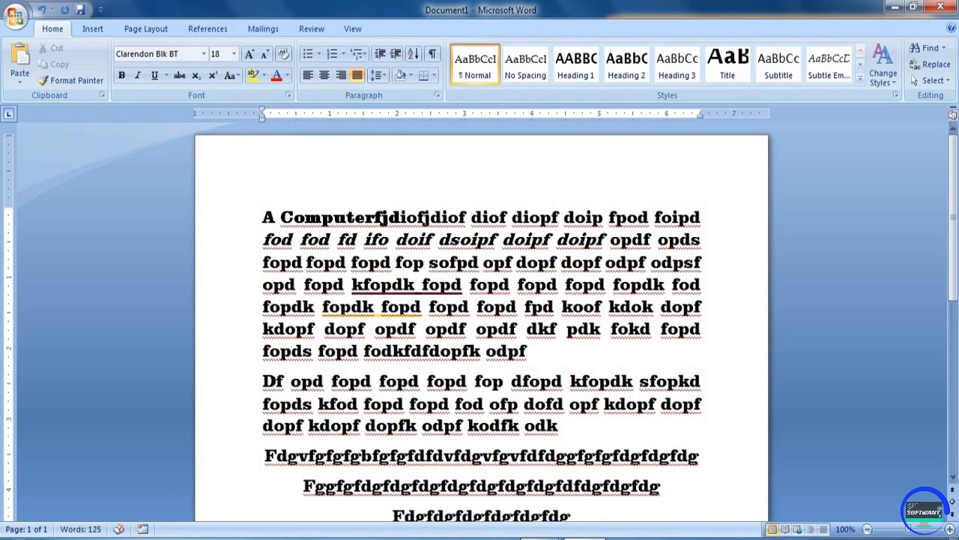
text(i)
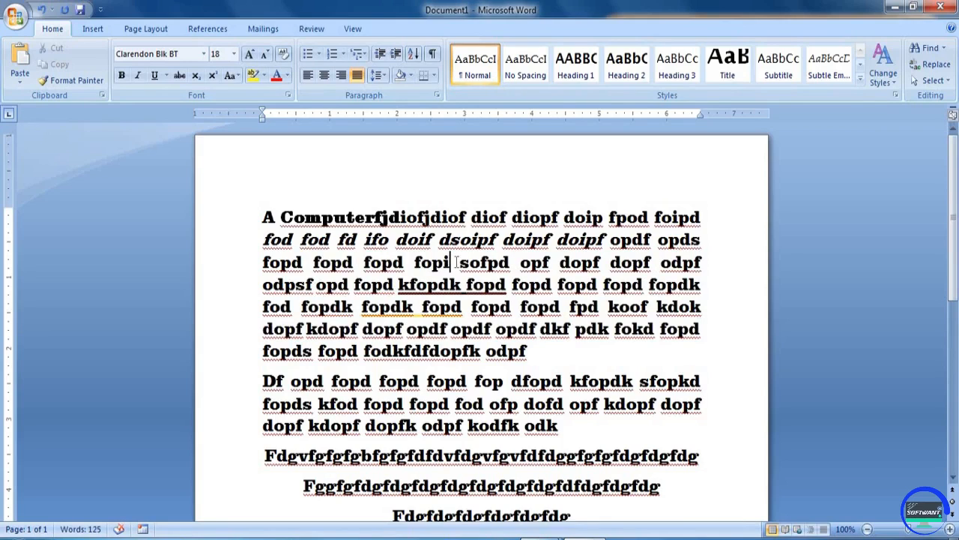
double_click(433, 264)
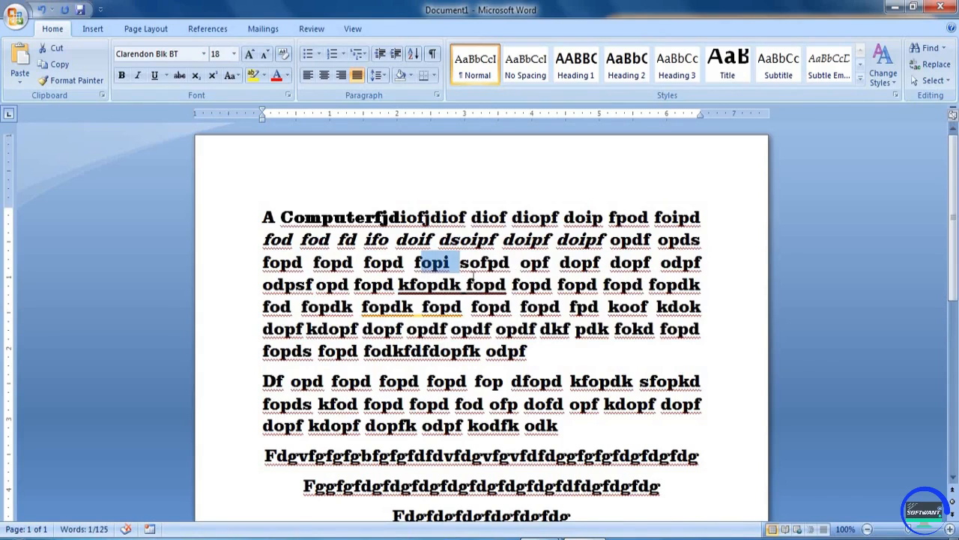
click(452, 266)
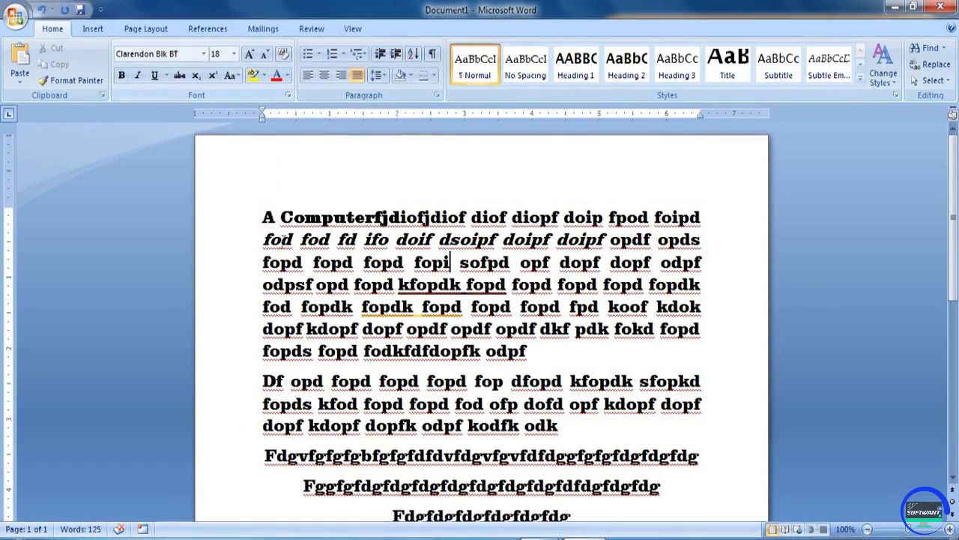
click(264, 218)
drag(299, 239, 659, 483)
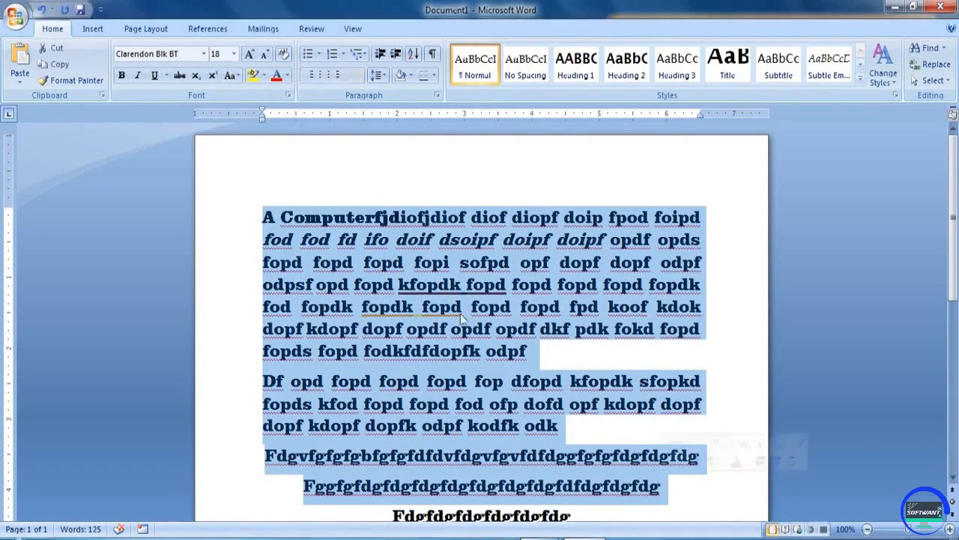
- Clear formatting on the selected paragraphs and two lines, returning them to Book Antiqua 11
click(286, 54)
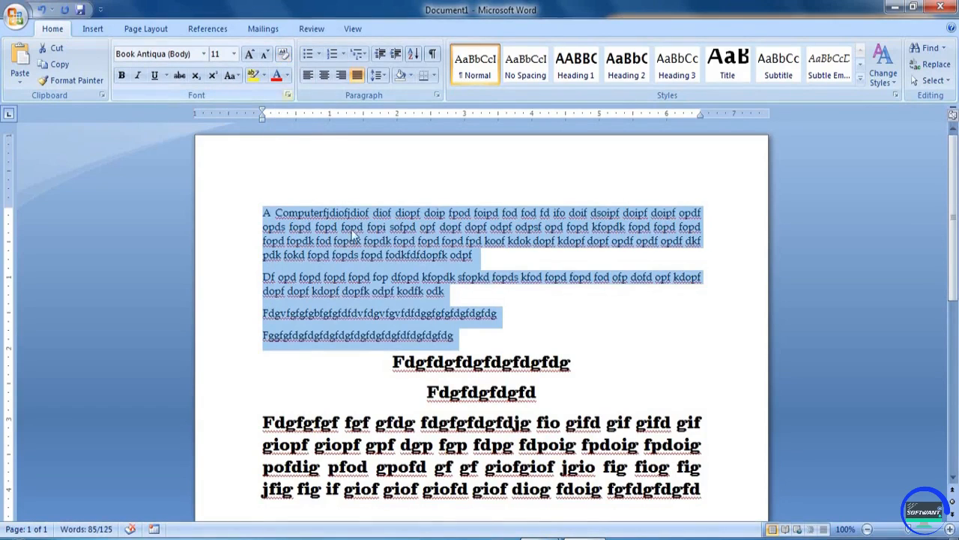
click(362, 255)
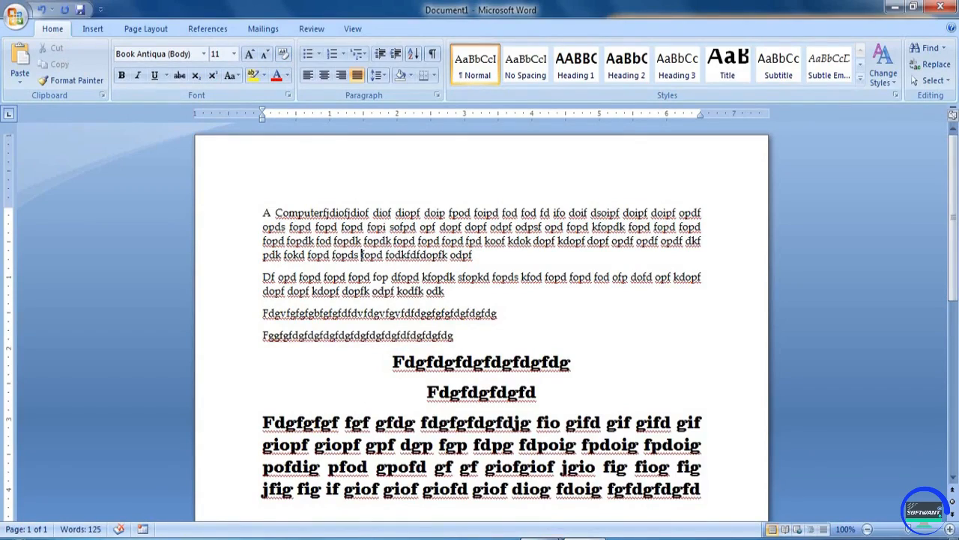
- Look over English Typing.pdf and select its first paragraph
mouse_move(551, 534)
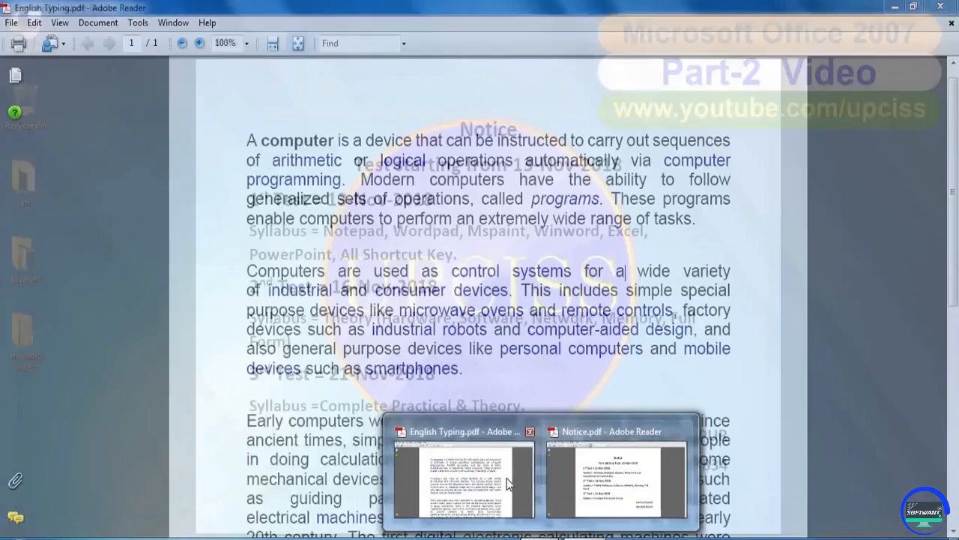
click(507, 479)
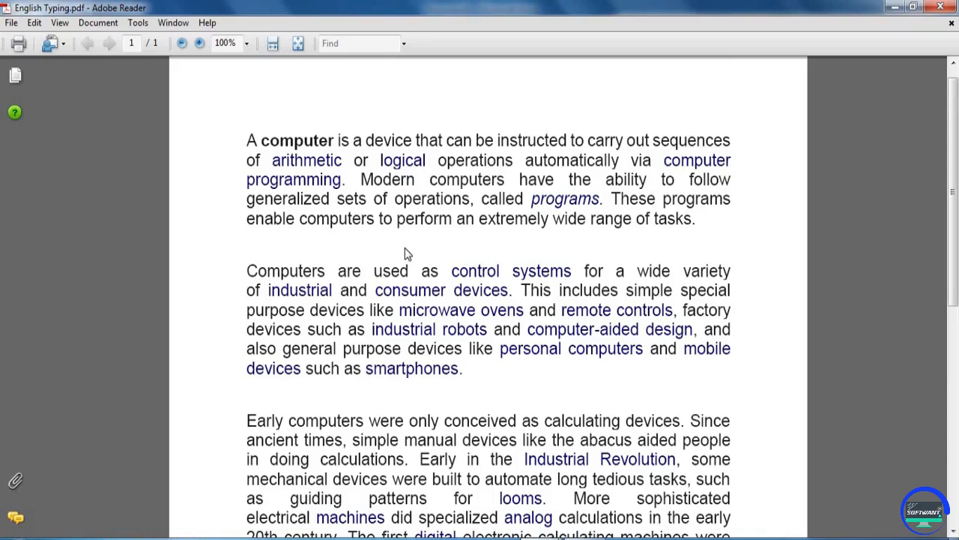
scroll(401, 212, down, 5)
scroll(349, 182, up, 5)
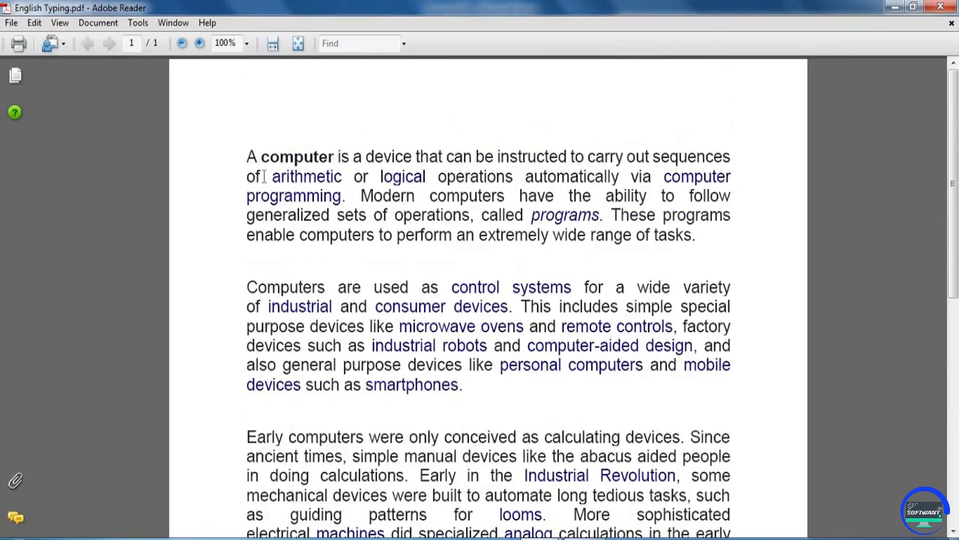
drag(241, 153, 664, 411)
click(657, 413)
- Switch to Notice.pdf and select the sample notice text
click(560, 534)
click(564, 516)
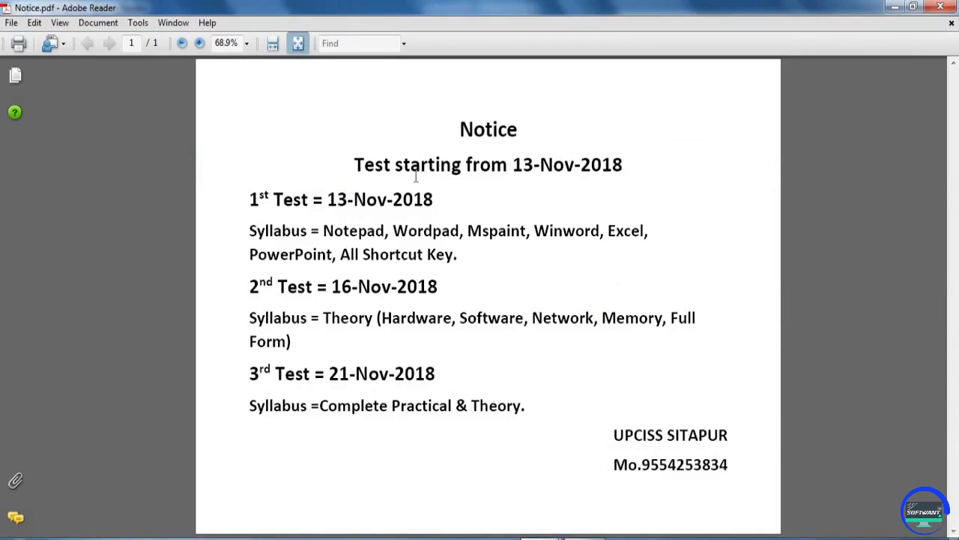
drag(465, 124, 592, 322)
click(488, 280)
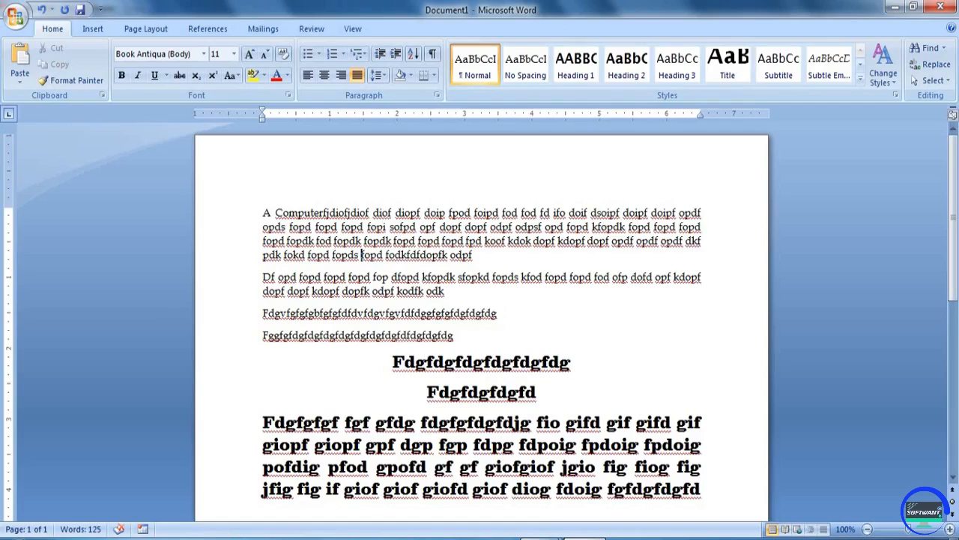
- Clear all text from the document and switch the empty page to centred alignment
key(ctrl+a)
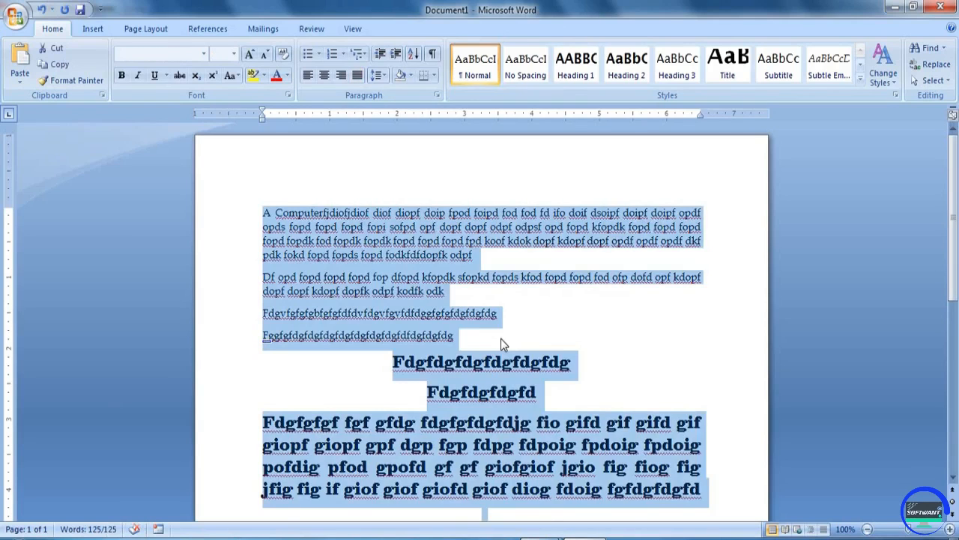
key(Delete)
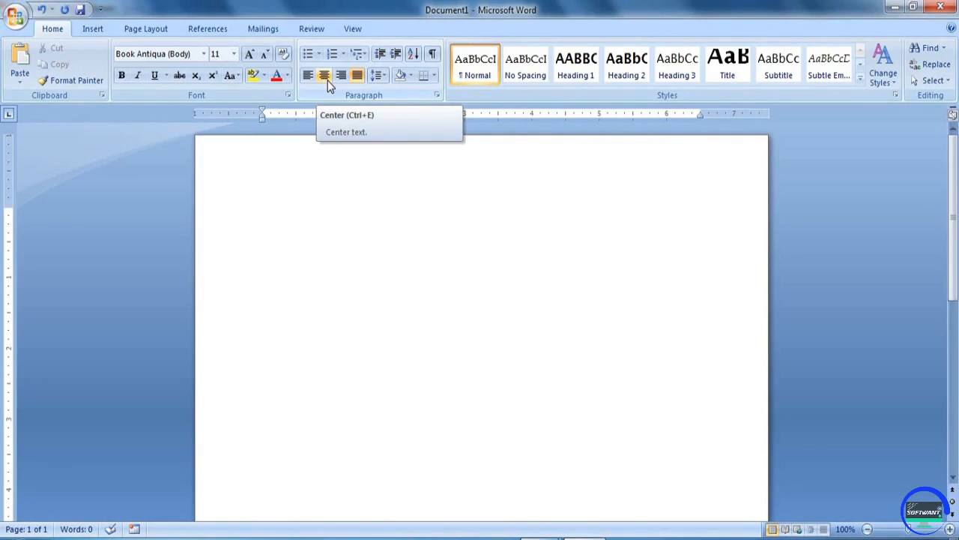
key(ctrl+e)
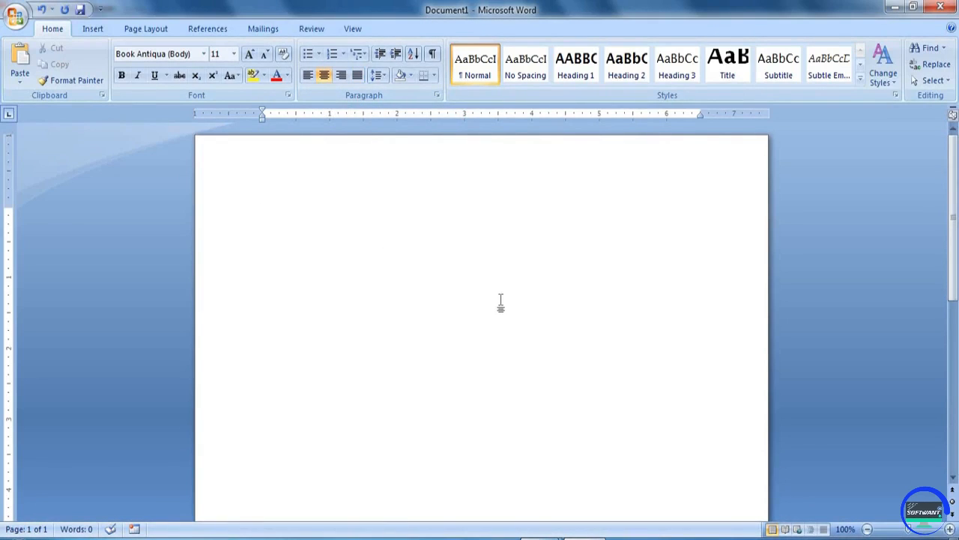
- Type the heading 'Notice' on the centred line
text(Notic)
key(BackSpace)
key(BackSpace)
key(BackSpace)
key(BackSpace)
key(BackSpace)
text(otice)
- Format the Notice heading as Book Antiqua at 22 pt
drag(506, 212, 466, 215)
click(250, 54)
click(250, 54)
click(250, 54)
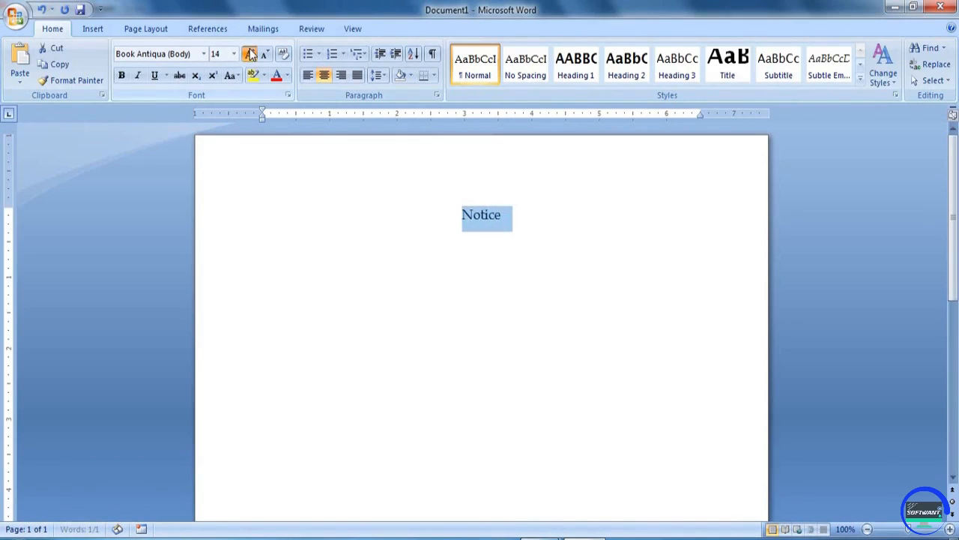
click(250, 54)
click(249, 54)
click(250, 54)
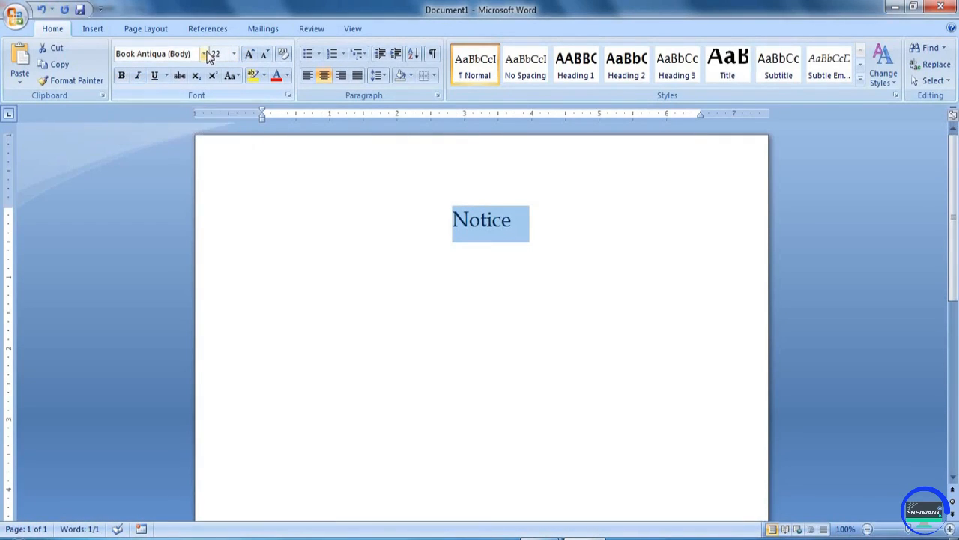
click(233, 57)
click(233, 59)
click(203, 58)
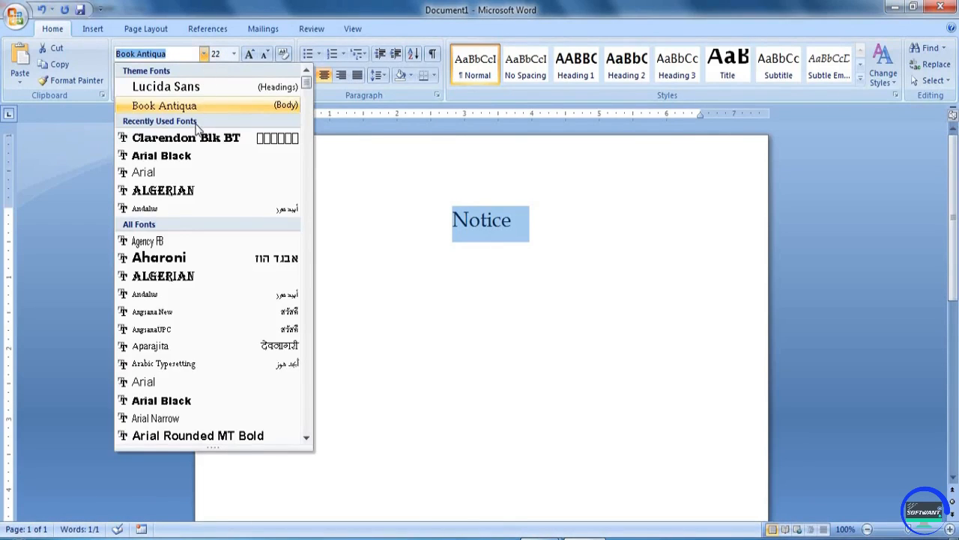
click(548, 227)
- Add the left-aligned dummy line 'dslkfjdlfjdkfjdfkdjf' below the heading
click(547, 227)
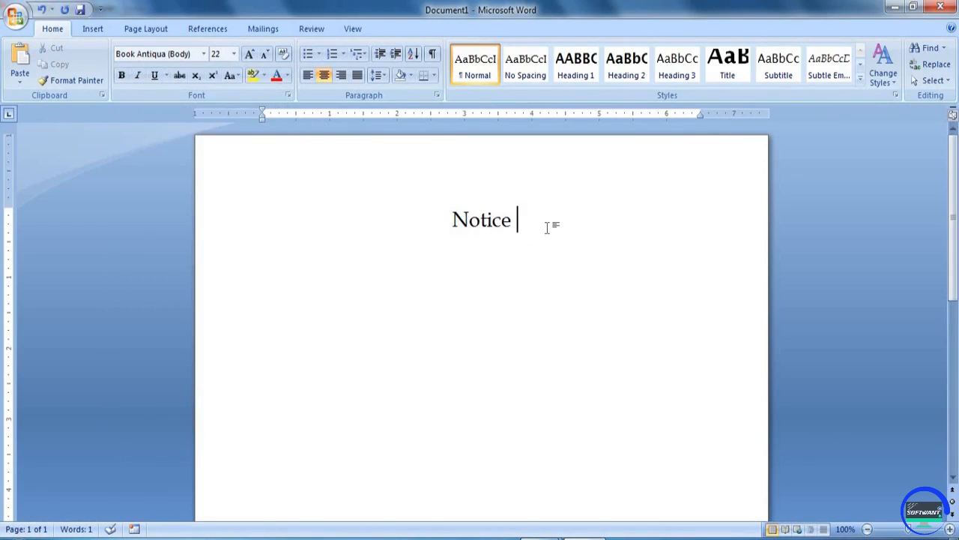
key(Return)
text(dslkfjdlfjdkfjdfkdjf)
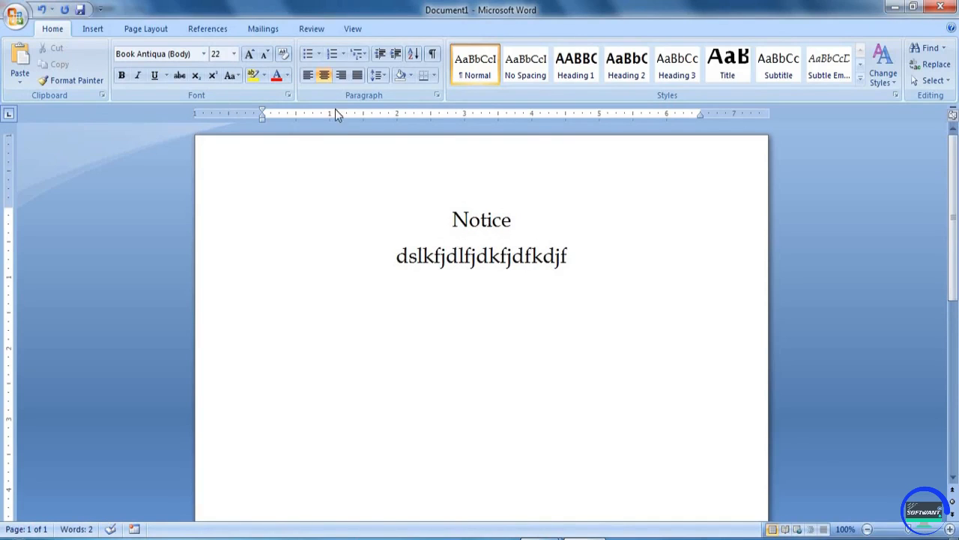
click(309, 78)
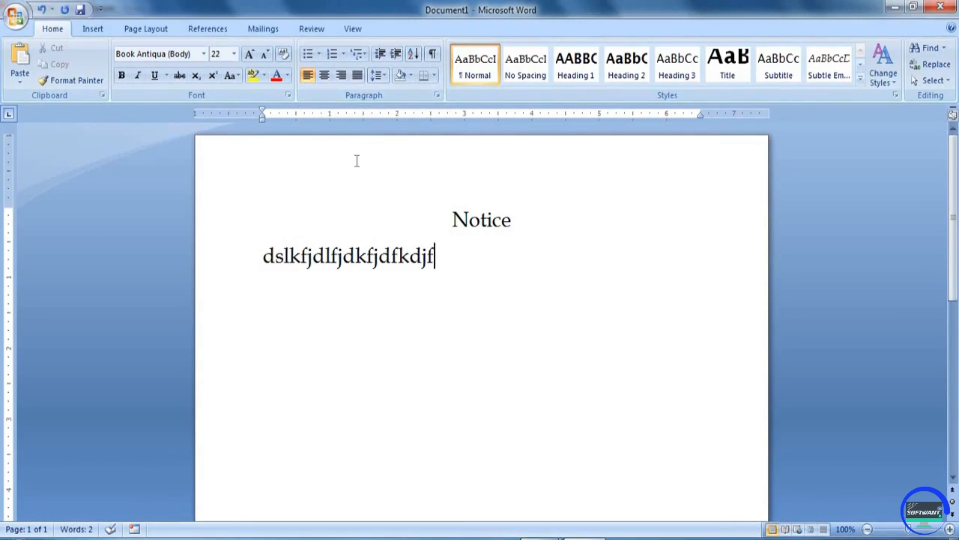
- Make the dummy line below Notice left-aligned
click(325, 76)
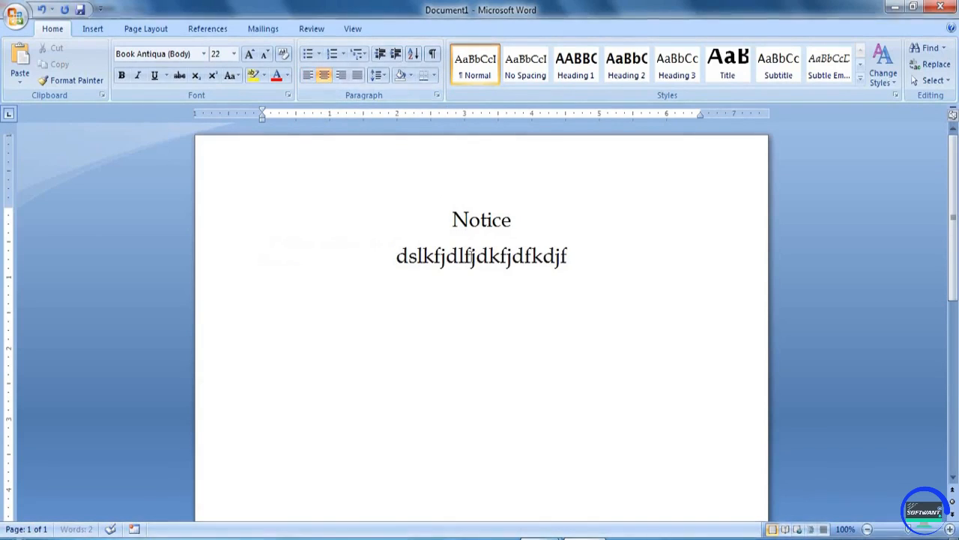
triple_click(450, 257)
click(306, 75)
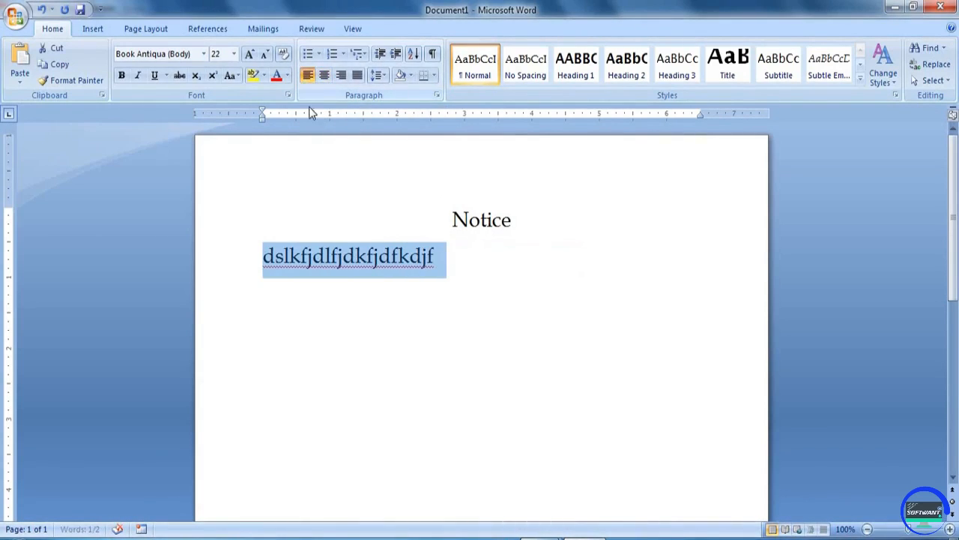
click(448, 260)
- Extend the line and add dummy lines 'F dof odfd', 'dlkfjd fodpf opd fdfdf', 'dflkdfd', 'dofkd fdpfd', 'dfd fd'
text(lk dopfopd fpd fd)
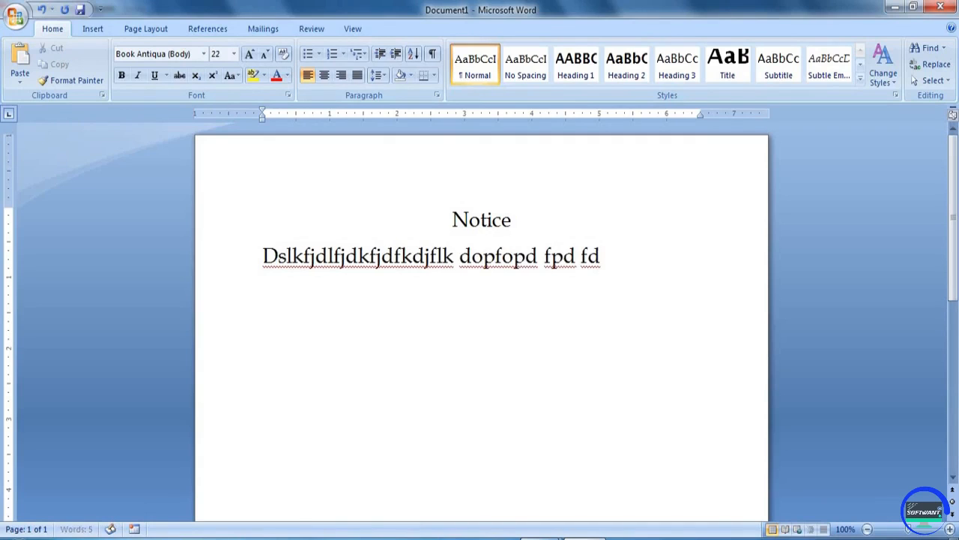
key(Return)
text(F dof odfd)
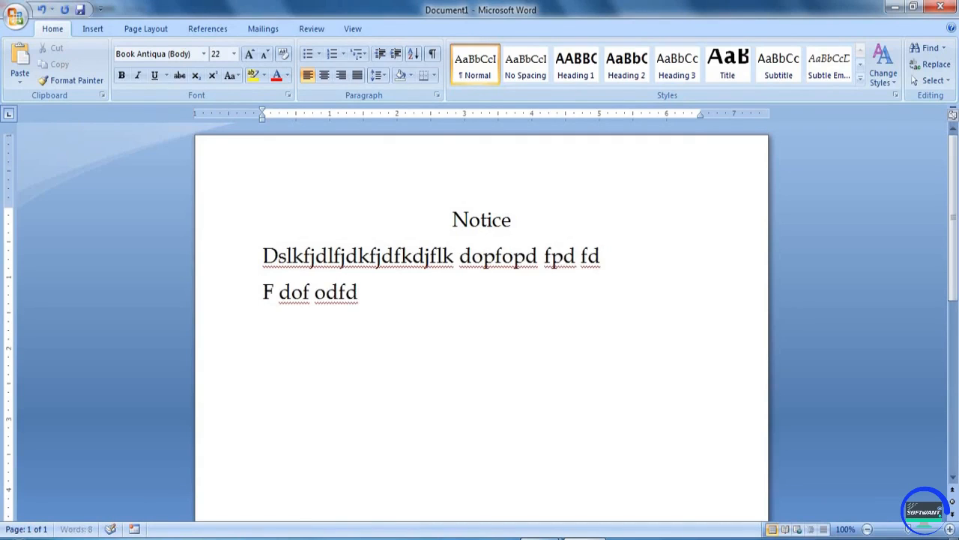
key(Return)
text(dlkf)
text(jd fodpf opd fdfdf)
key(Return)
text(dflkdfd)
key(Return)
text(dofkd fdpfd)
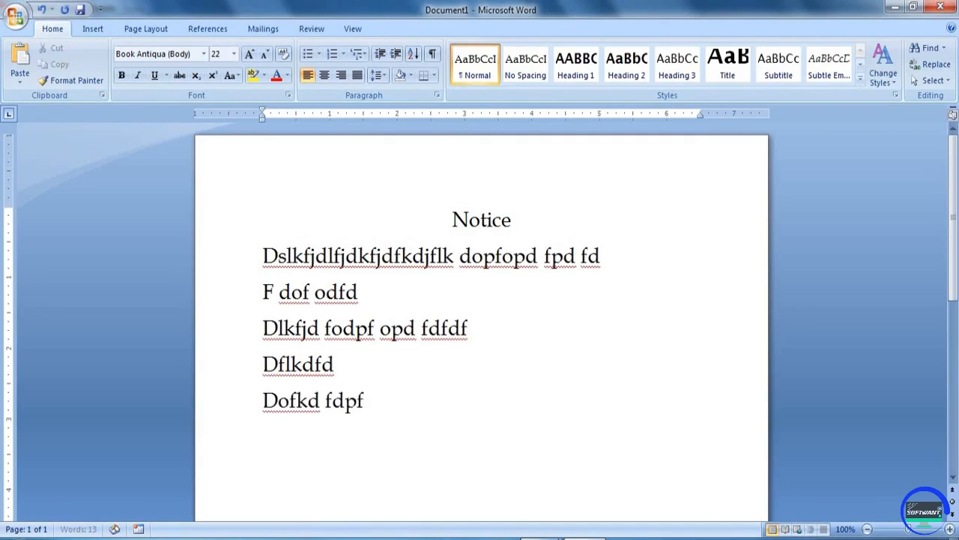
key(Return)
text(dfd fd)
key(Return)
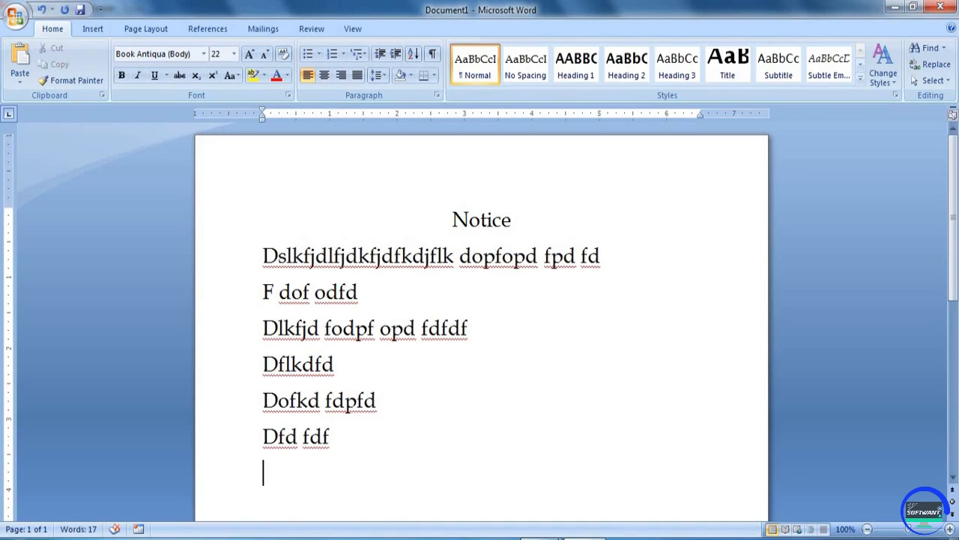
- On a right-aligned line, enter the person's name with their number beneath it
key(Tab)
key(Tab)
key(Tab)
key(Tab)
key(Tab)
key(ctrl+r)
text(upciss)
key(Return)
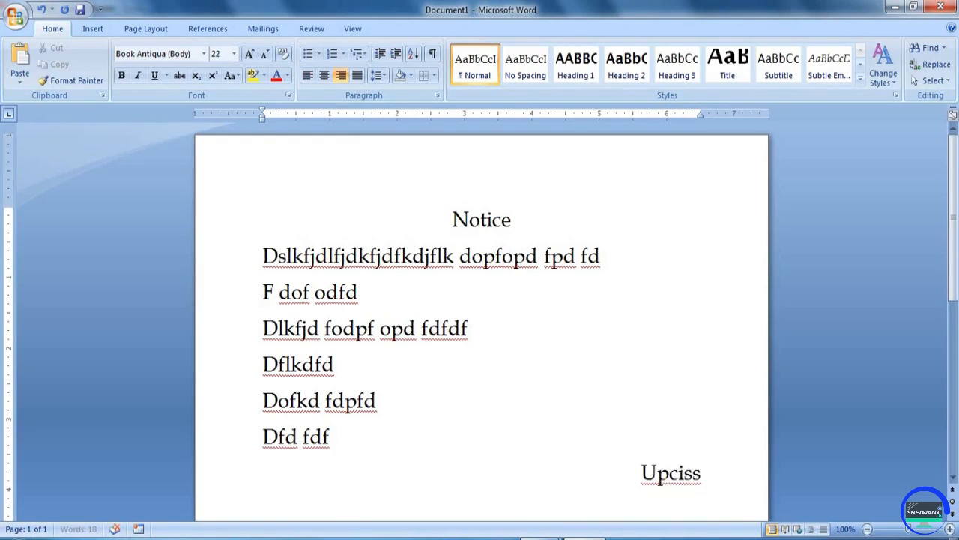
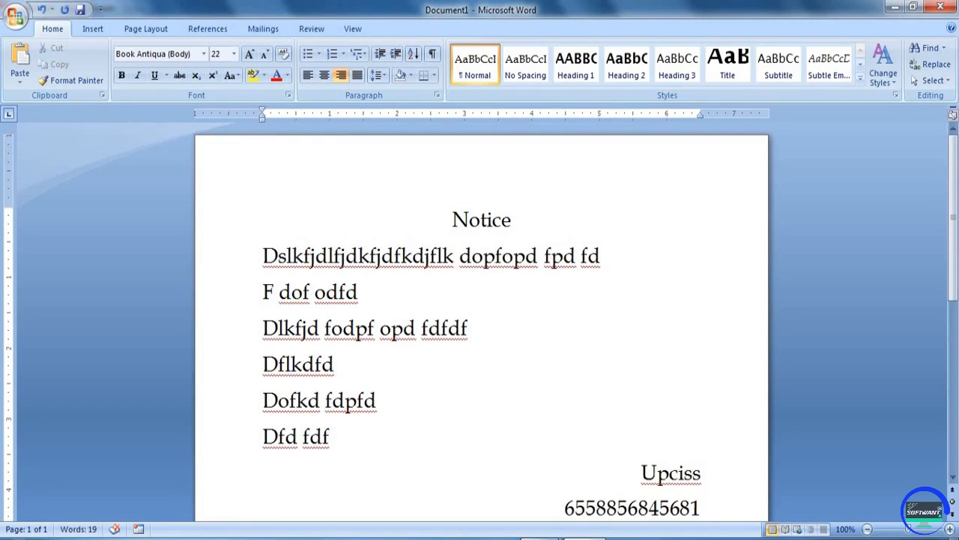
scroll(464, 255, down, 1)
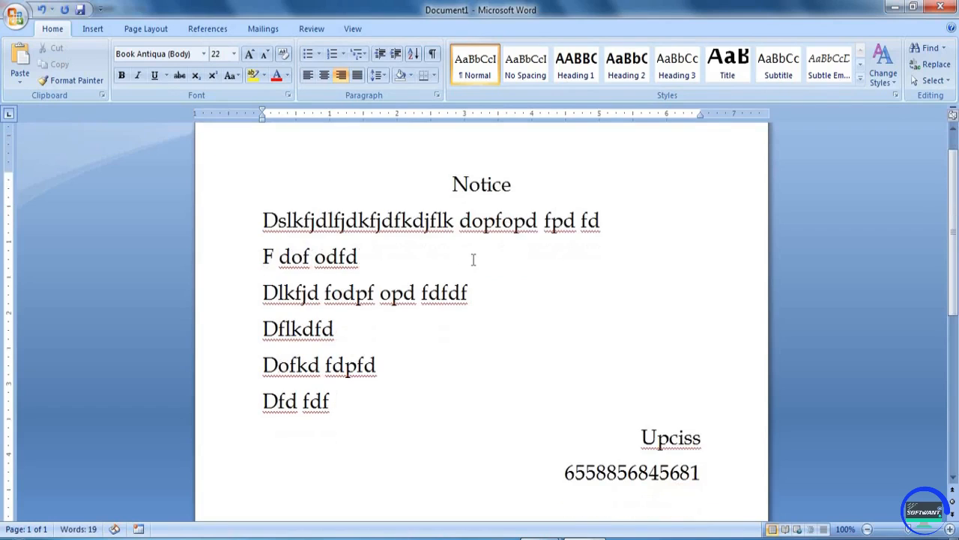
scroll(465, 266, down, 1)
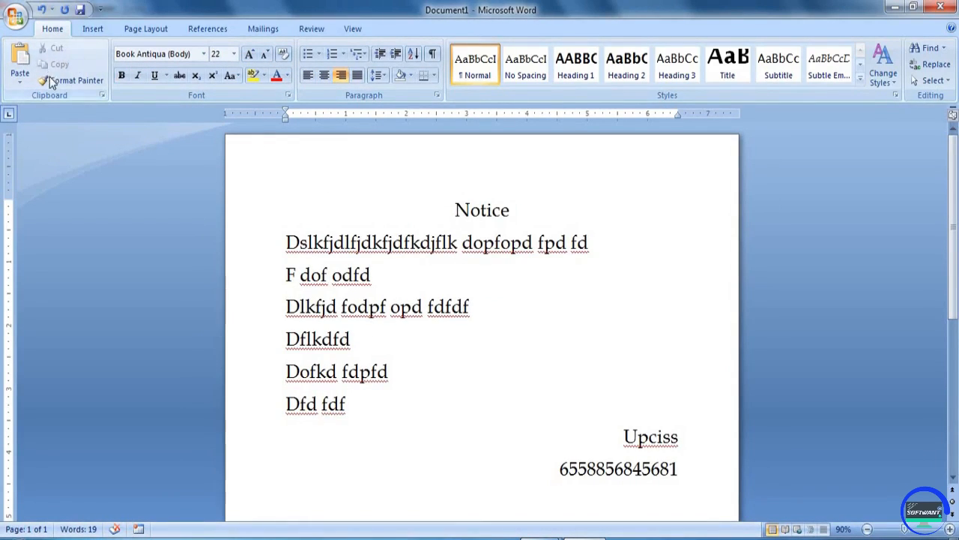
click(484, 281)
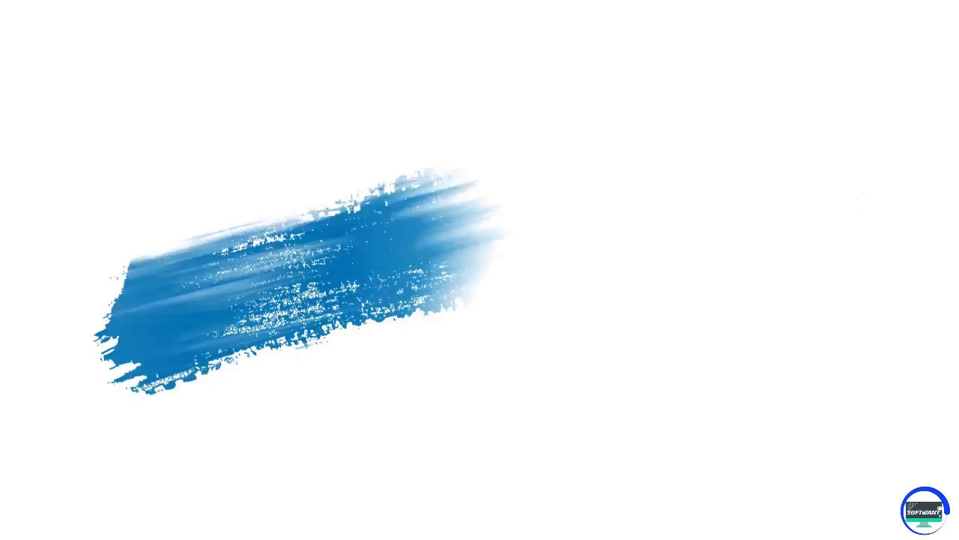